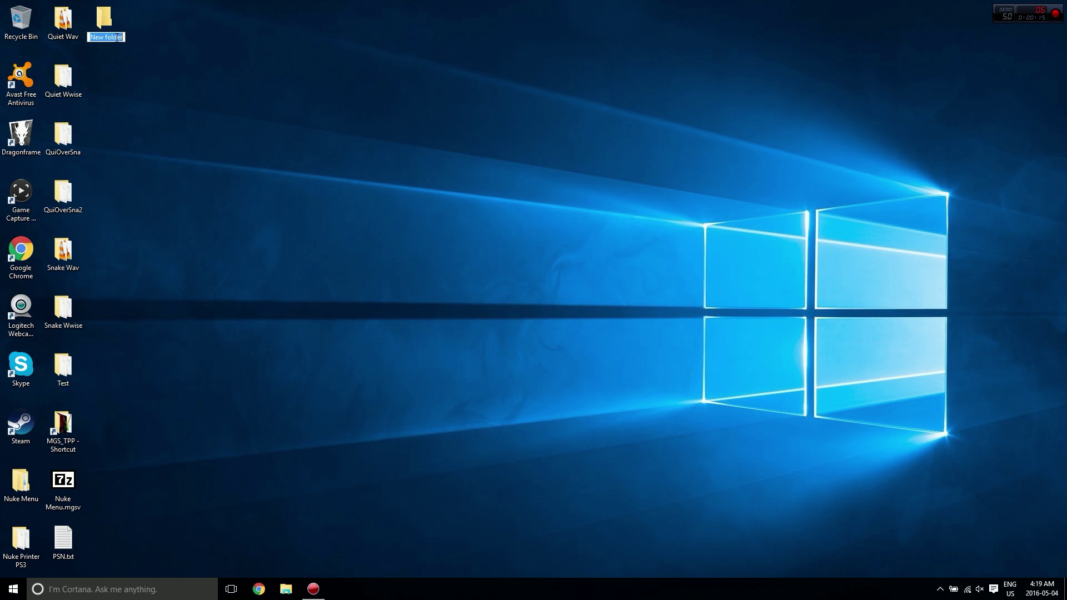
- Name the new desktop folder MQPM and open the Voice Replacer folder of Multi Quiet Player Mod v1.1 - Invisible Hip in the MGS_TPP Mods folder
text(MQPM)
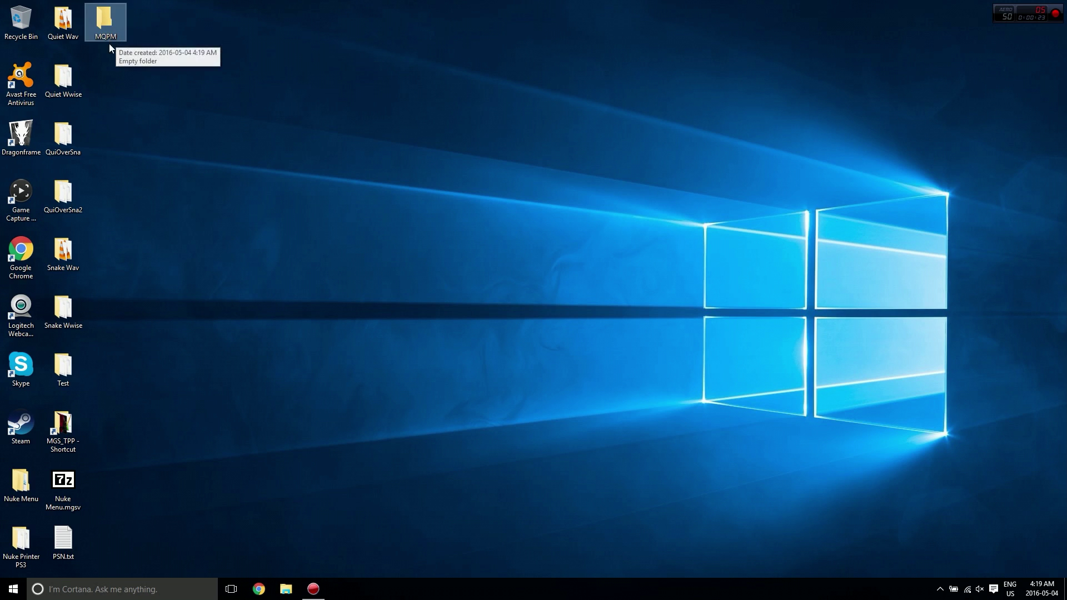
double_click(63, 428)
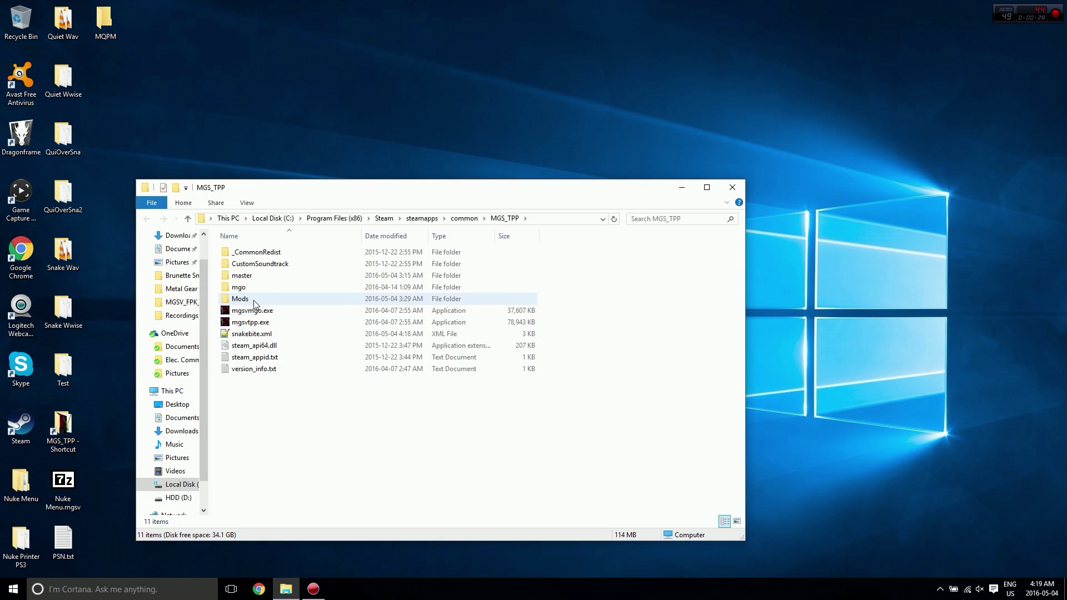
double_click(254, 303)
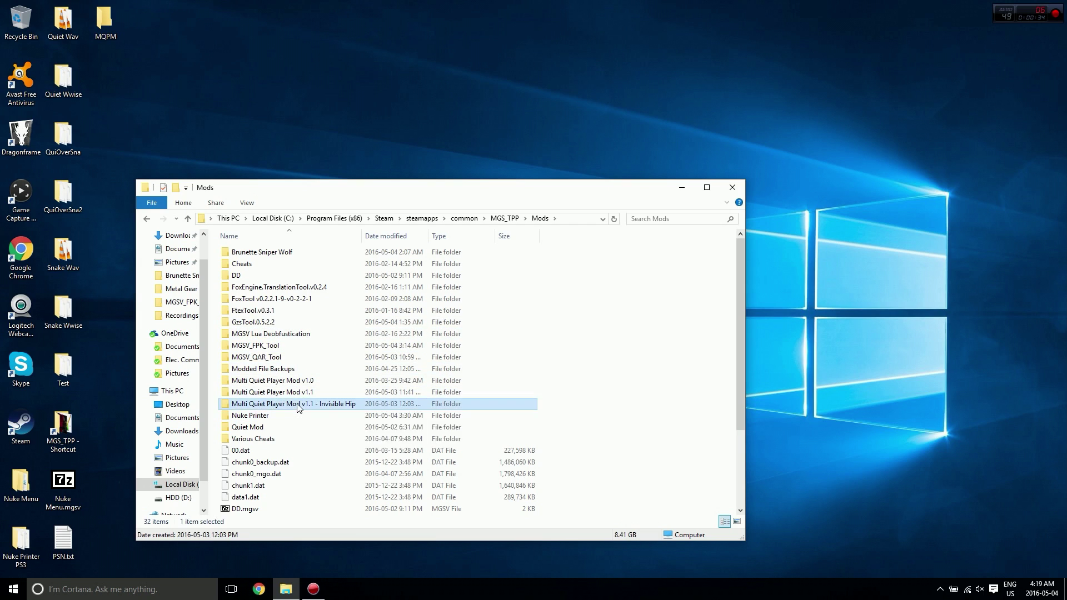
double_click(297, 404)
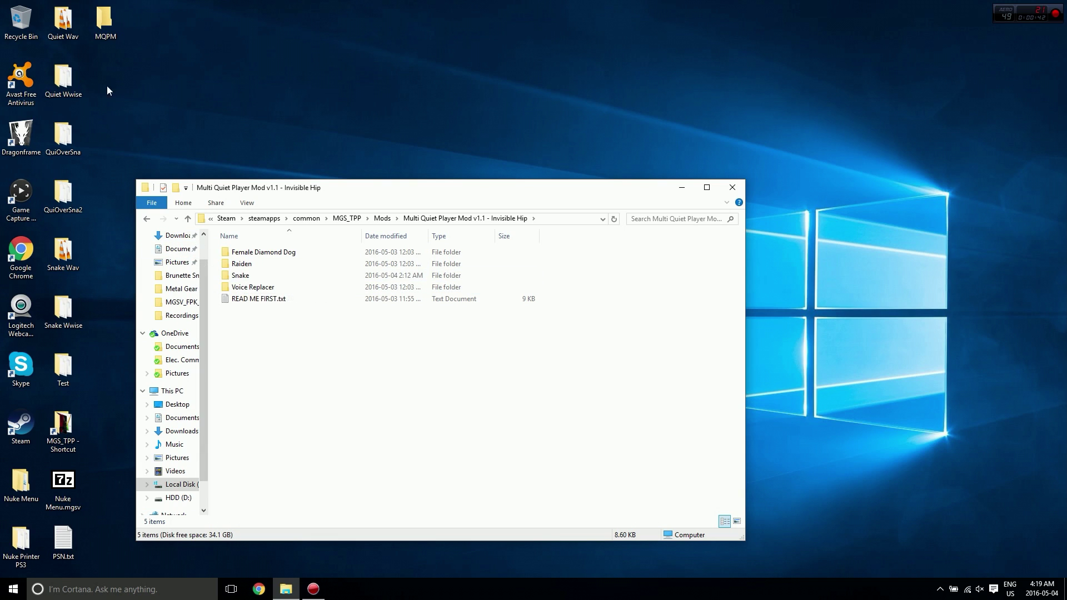
double_click(282, 293)
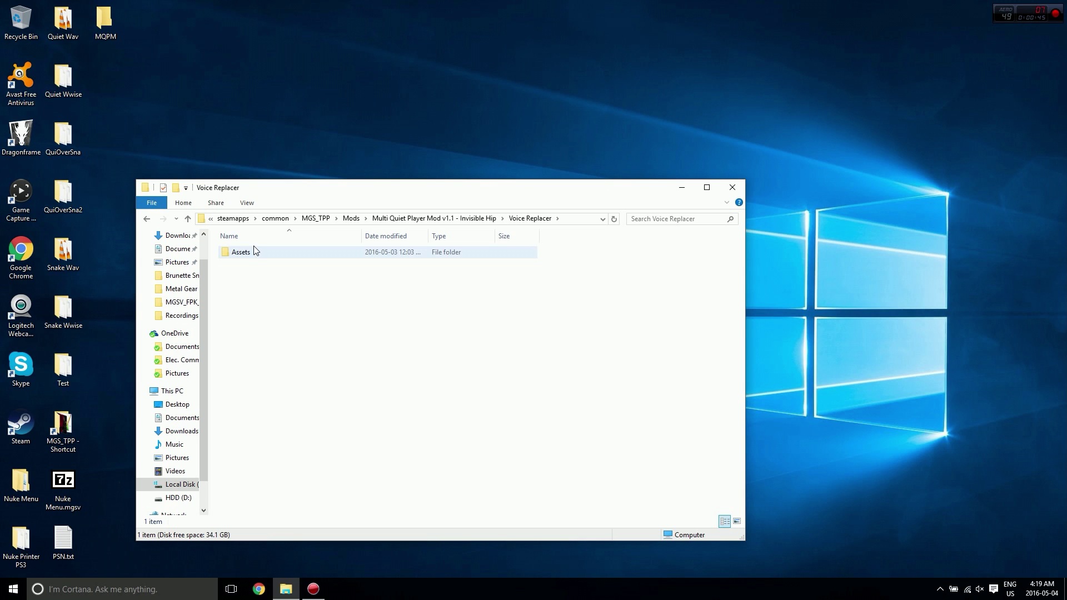
- Open the MQPM folder beside the Voice Replacer window and copy Voice Replacer's Assets folder into it
click(254, 254)
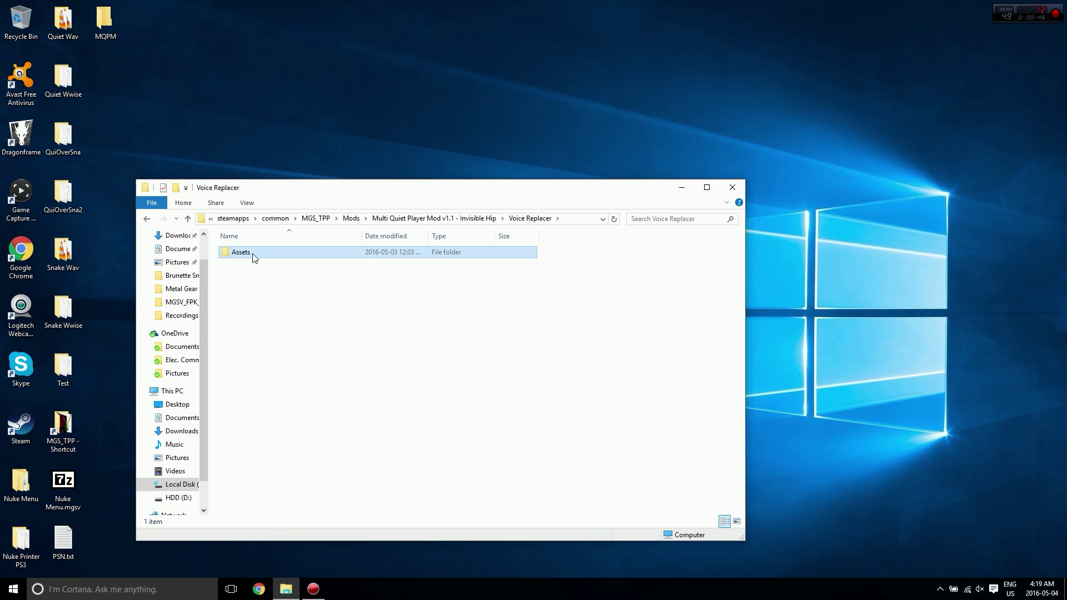
double_click(105, 21)
drag(309, 211, 663, 131)
click(447, 197)
drag(446, 196, 316, 137)
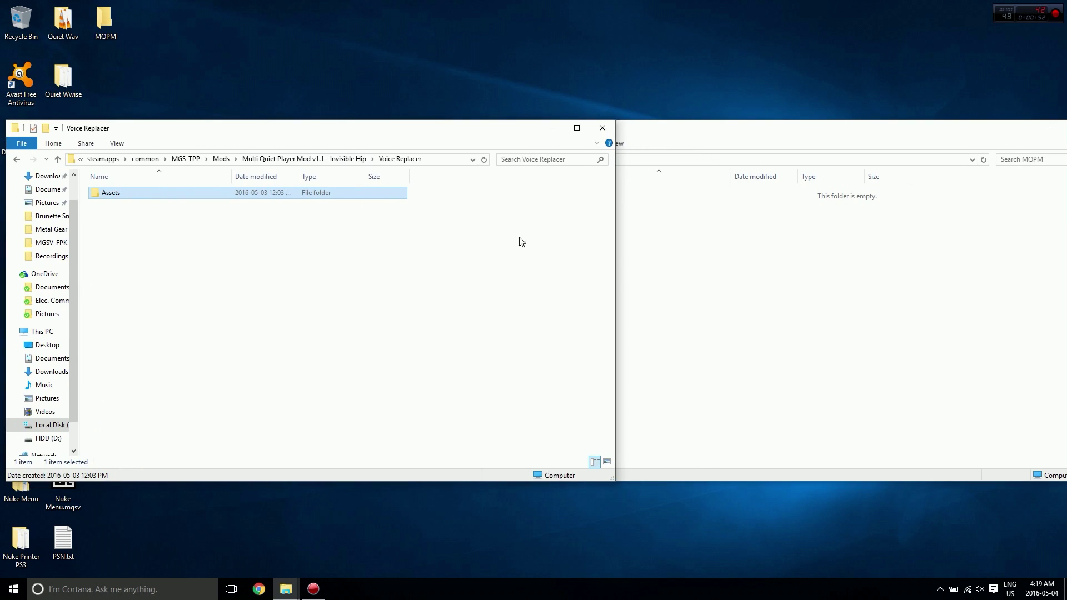
click(786, 281)
key(ctrl+v)
click(325, 265)
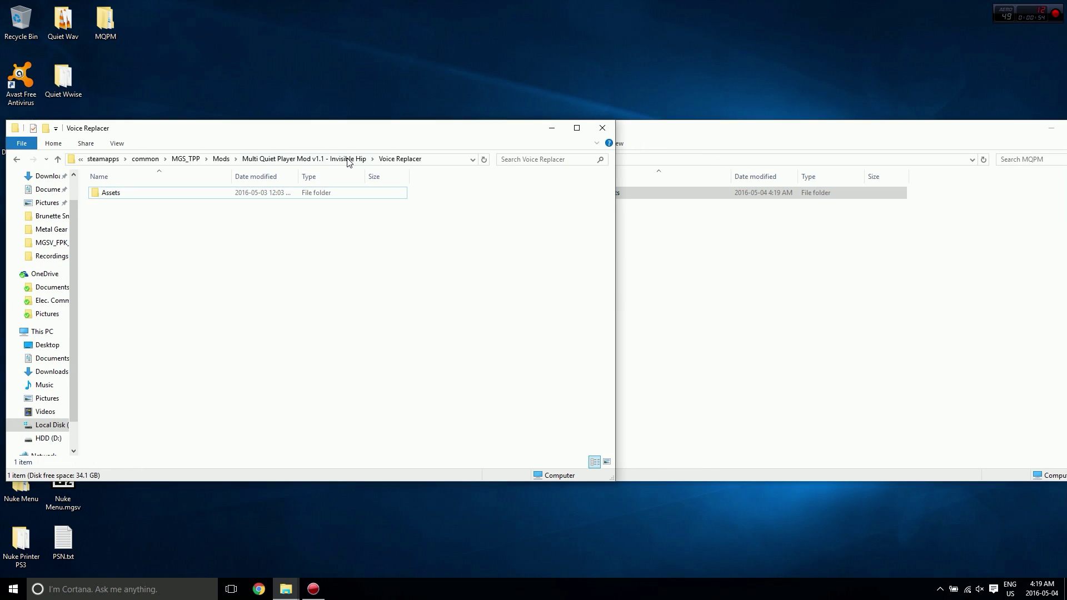
- Copy the Assets folder from Snake > Normal > Quiet - Default - Sneaking Suit into the MQPM folder
click(286, 160)
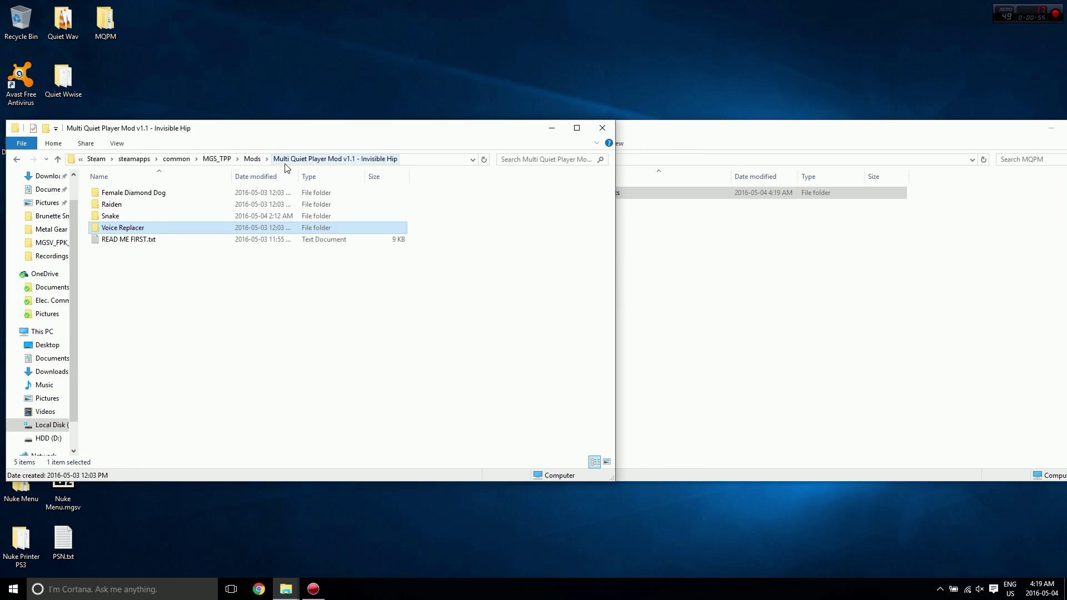
double_click(189, 216)
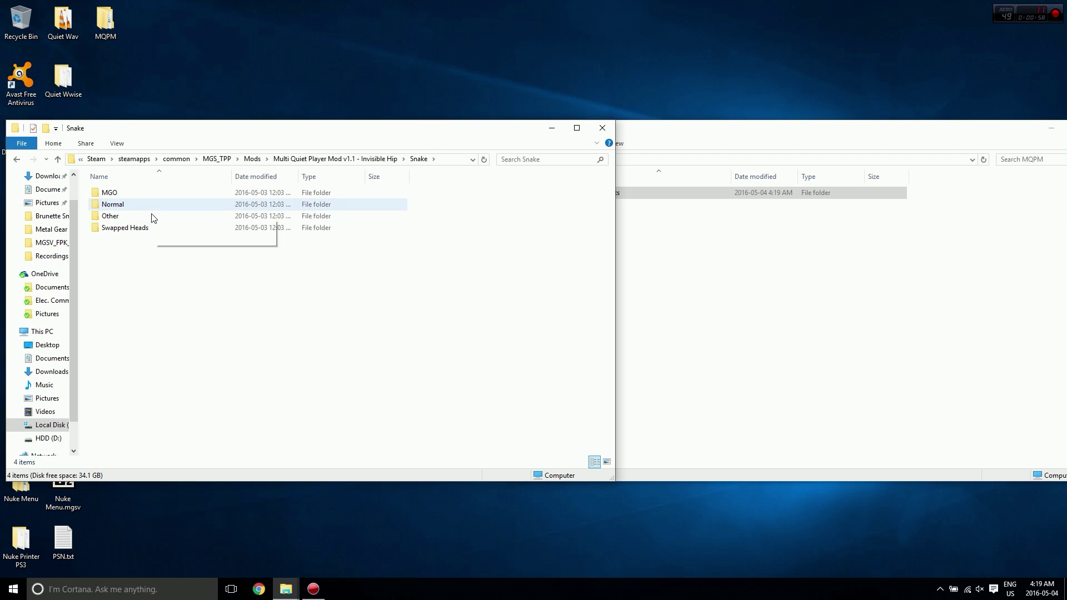
double_click(136, 205)
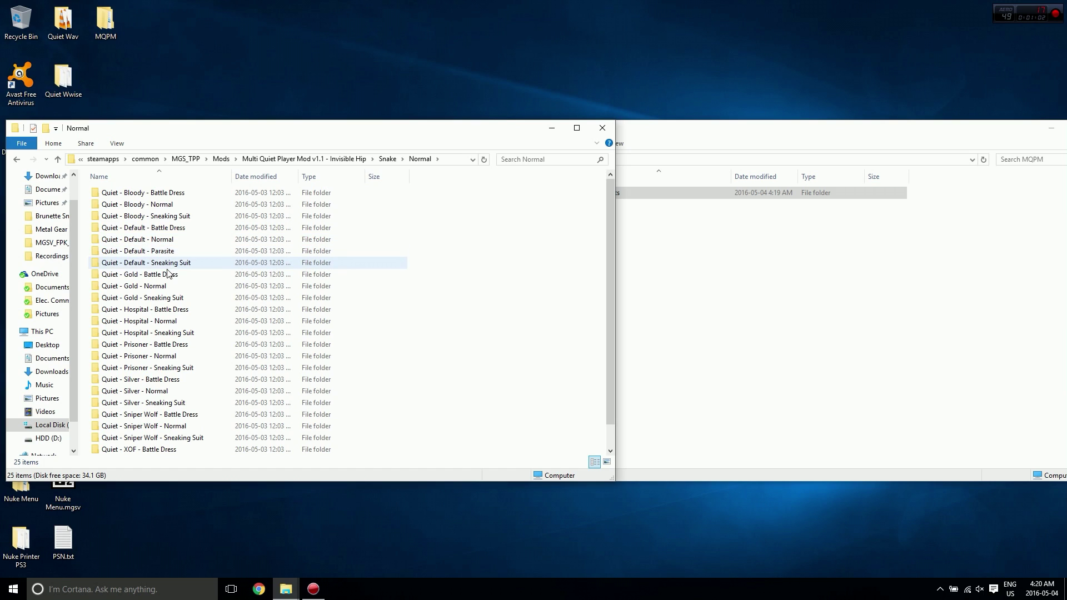
double_click(168, 263)
click(134, 198)
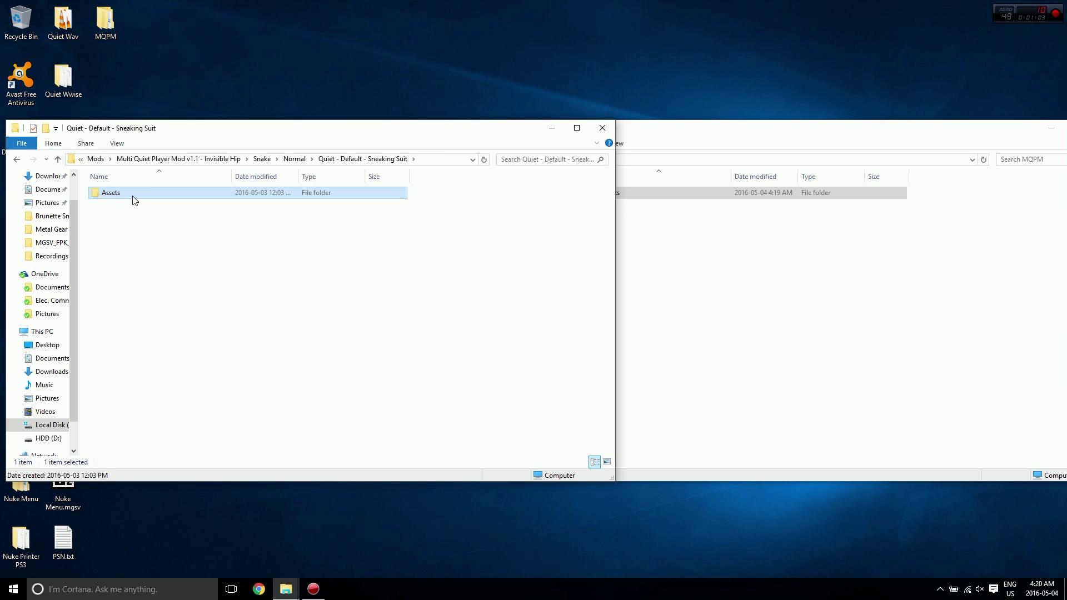
click(809, 331)
click(274, 270)
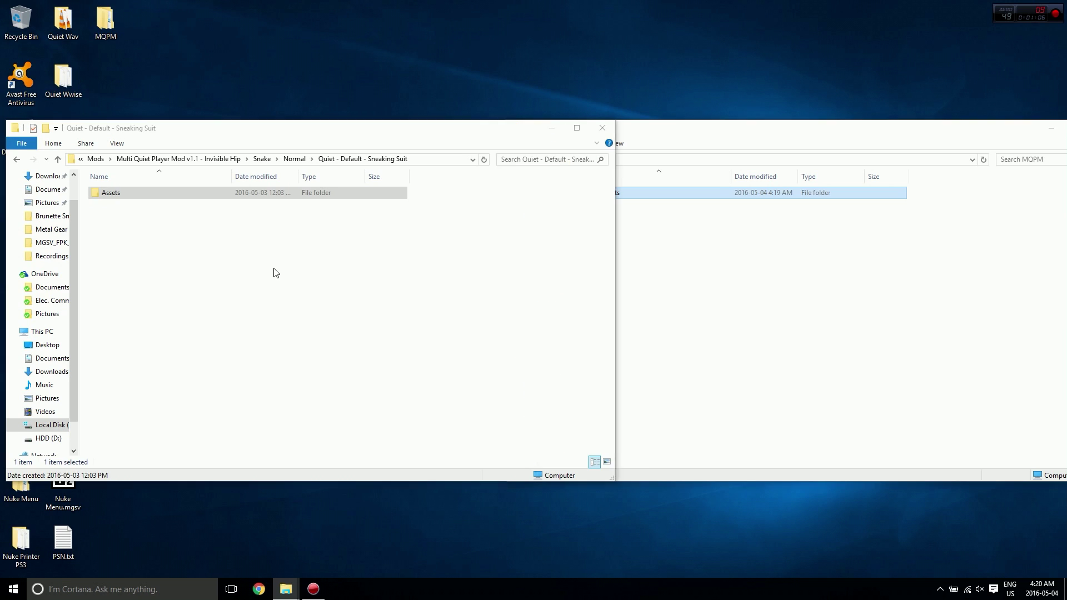
- Copy the Assets folder from Snake > Normal > Quiet - XOF - Battle Dress into the MQPM folder
click(294, 159)
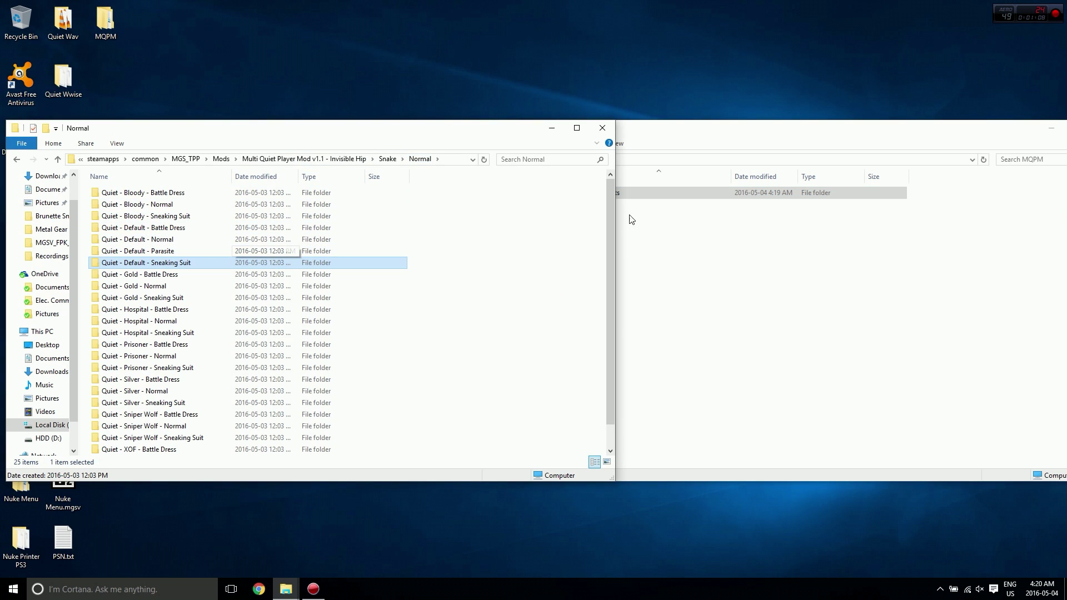
drag(608, 224, 605, 245)
scroll(211, 411, down, 1)
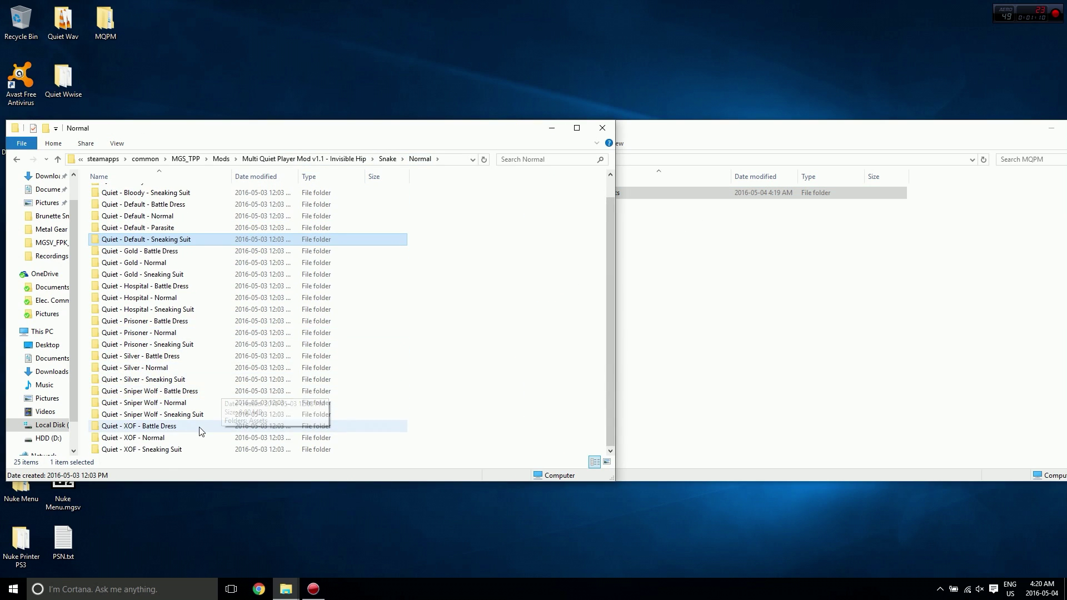
double_click(200, 428)
click(169, 193)
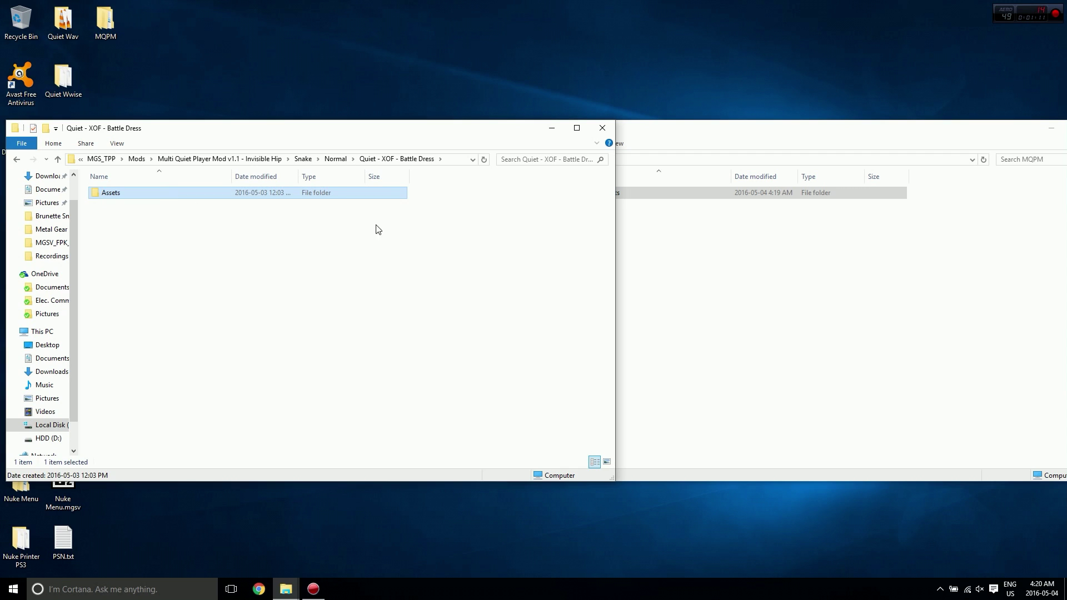
click(855, 271)
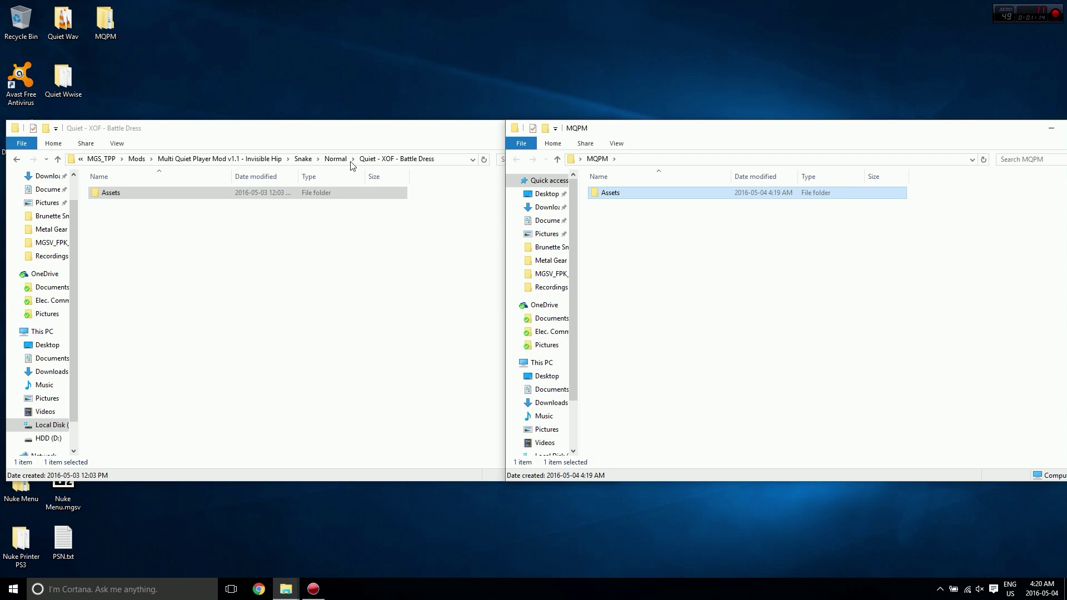
- Copy the Assets folder from Snake > Swapped Heads > Sniper Wolf - Default Head - Normal into the MQPM folder
click(335, 159)
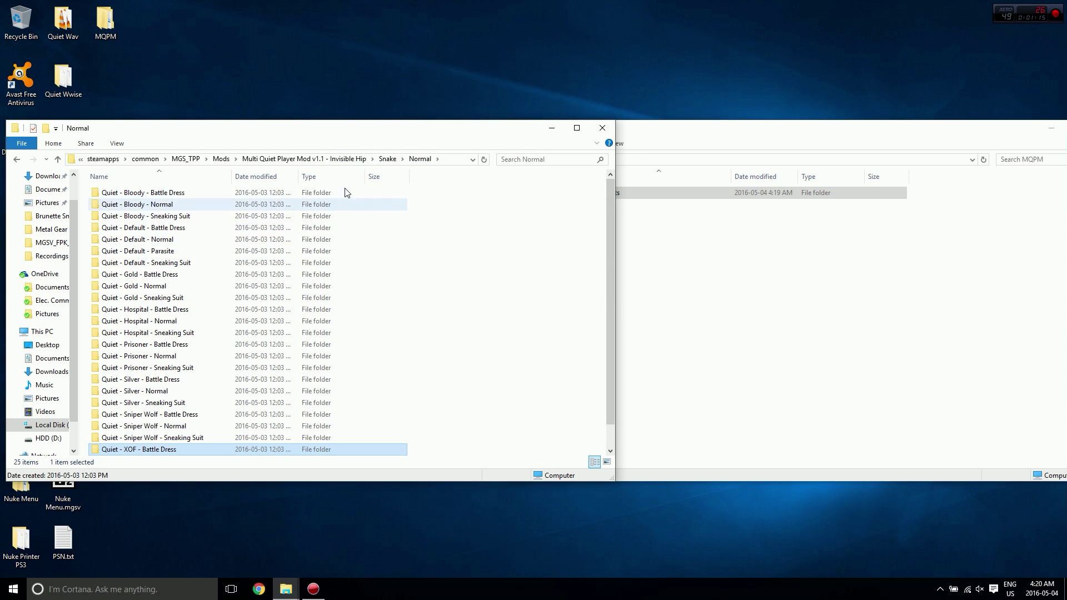
click(388, 160)
double_click(170, 235)
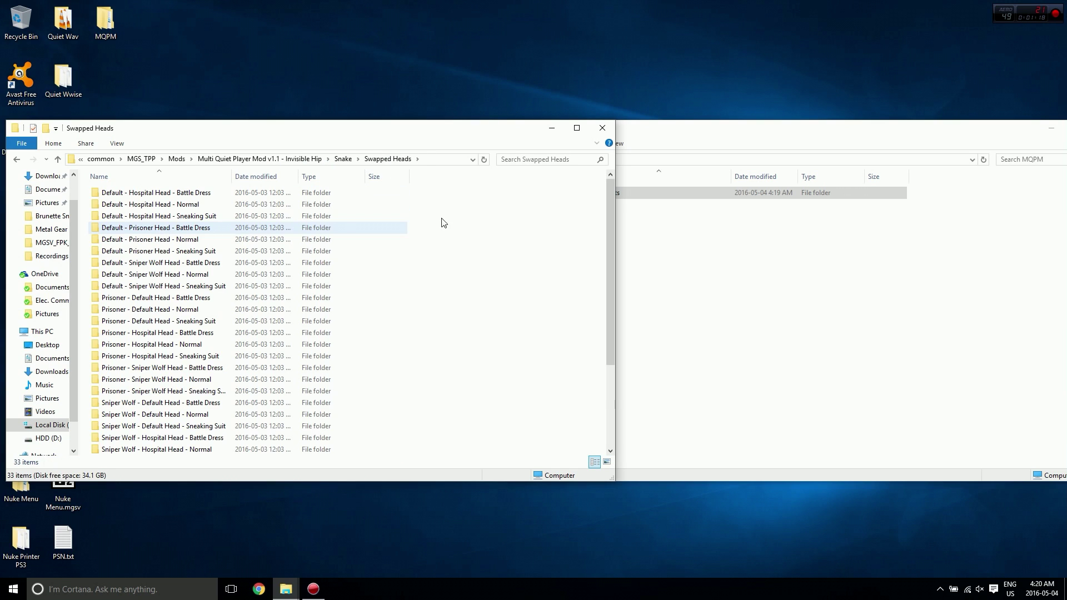
drag(610, 219, 597, 272)
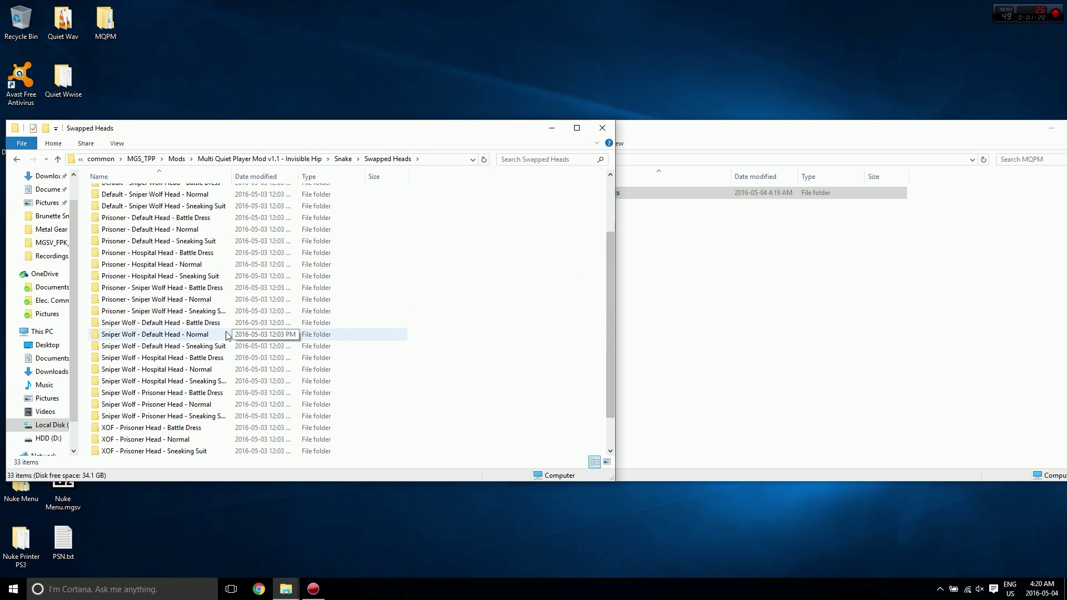
double_click(205, 335)
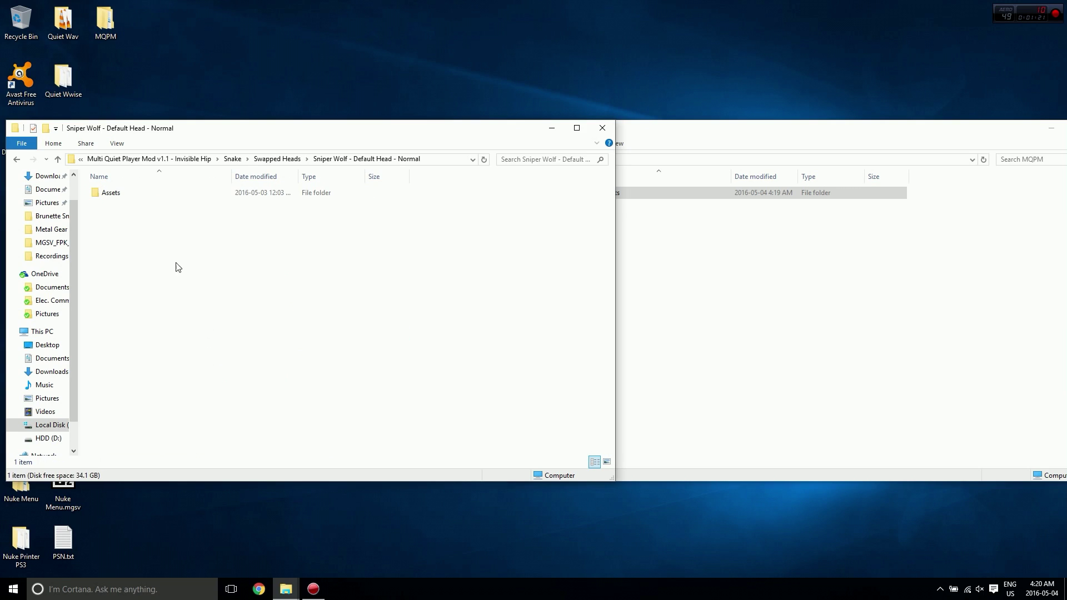
click(160, 196)
click(867, 302)
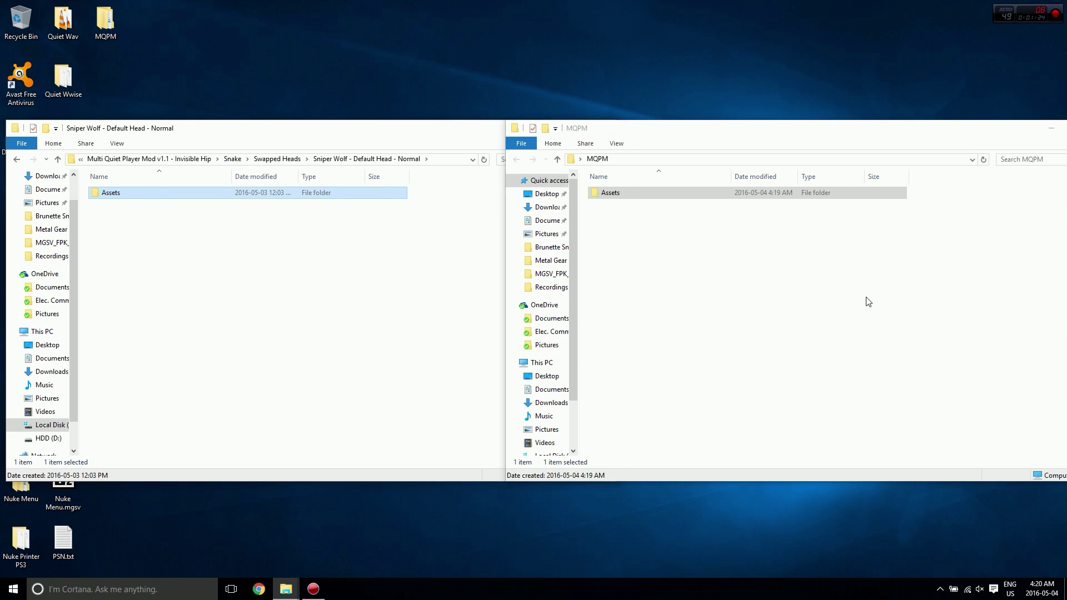
click(740, 302)
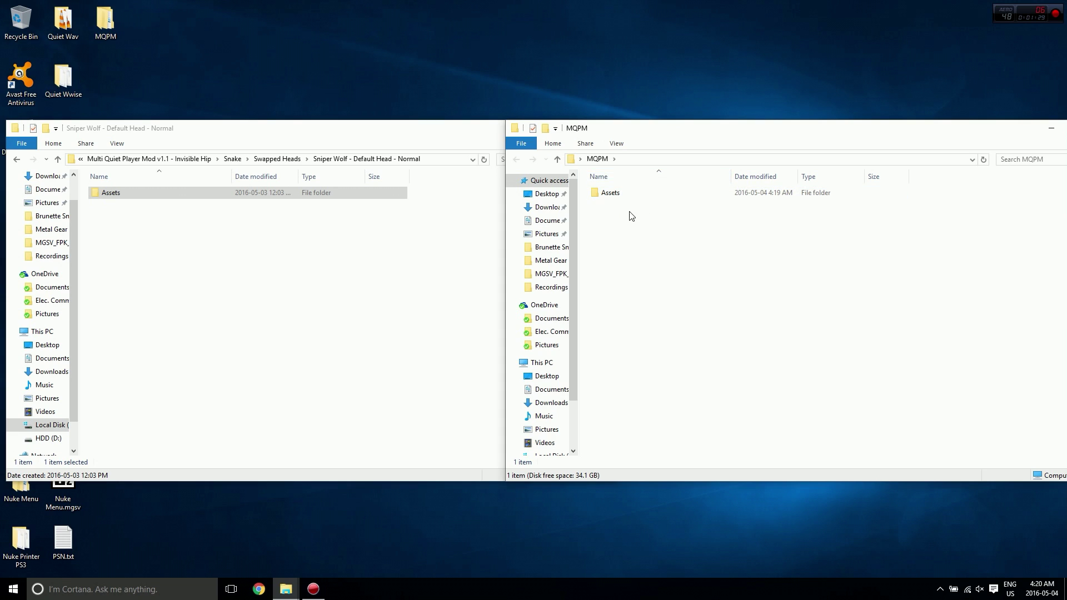
- Close the Sniper Wolf - Default Head - Normal and MQPM folder windows
click(406, 230)
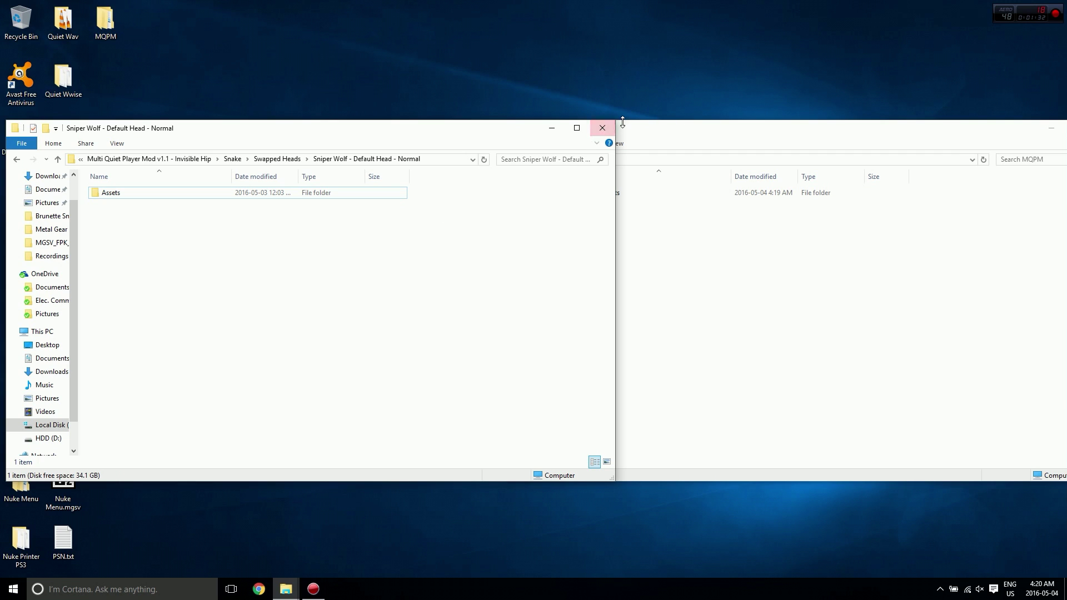
click(602, 128)
drag(948, 133, 904, 136)
click(906, 120)
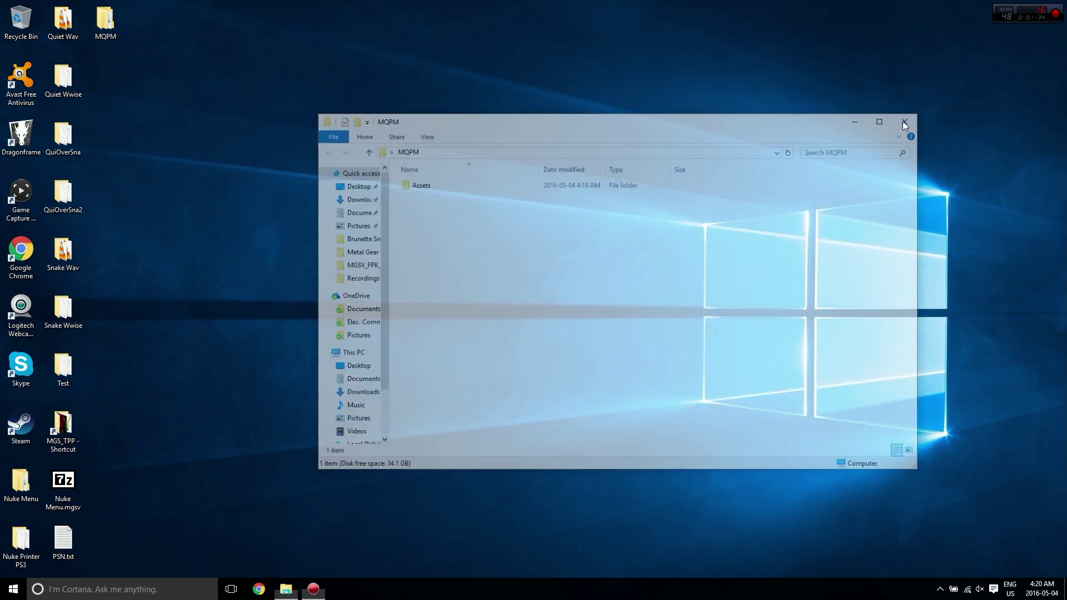
- Launch MakeBite, set the desktop MQPM folder as the mod files folder and look through its file list
click(2, 592)
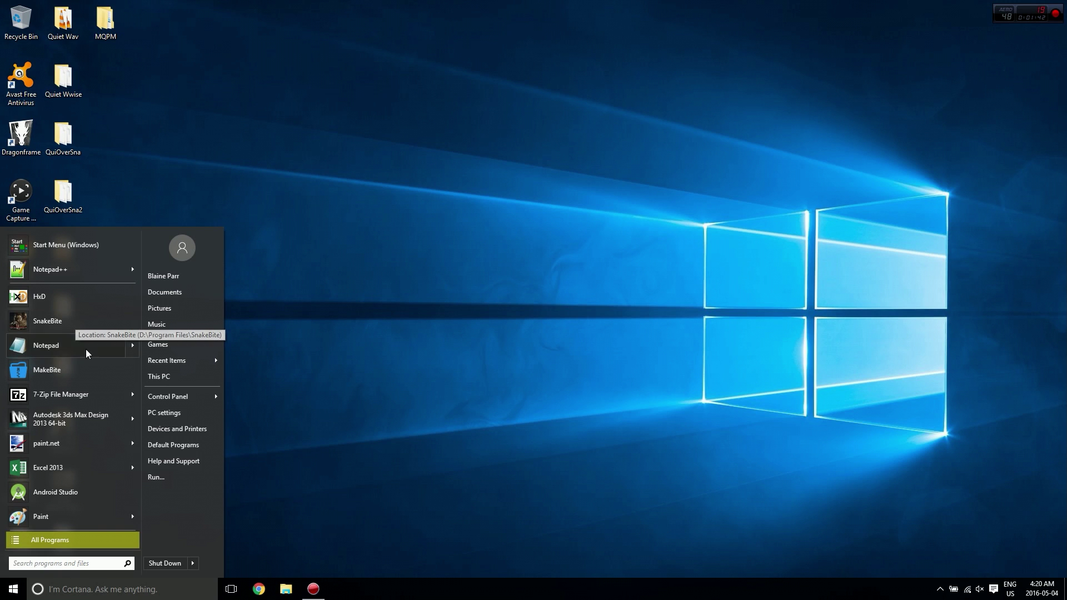
click(60, 368)
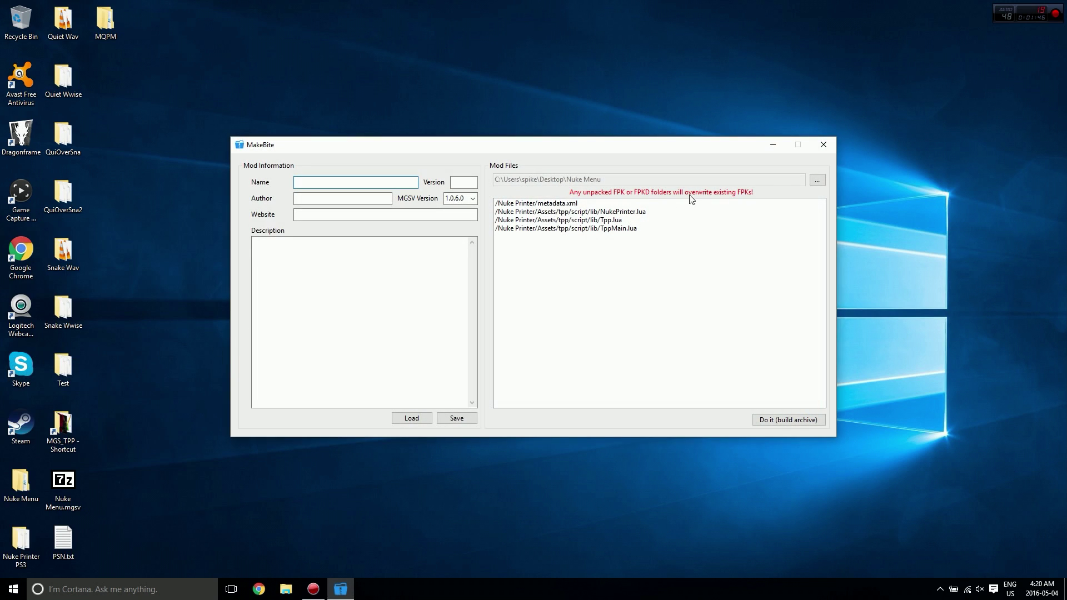
click(817, 180)
click(370, 183)
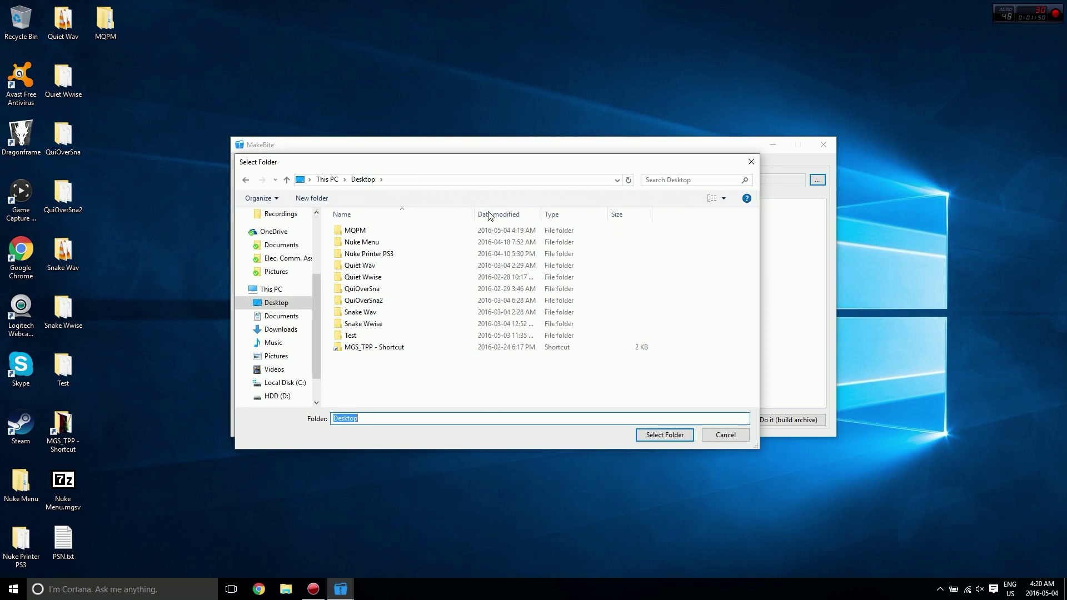
click(372, 230)
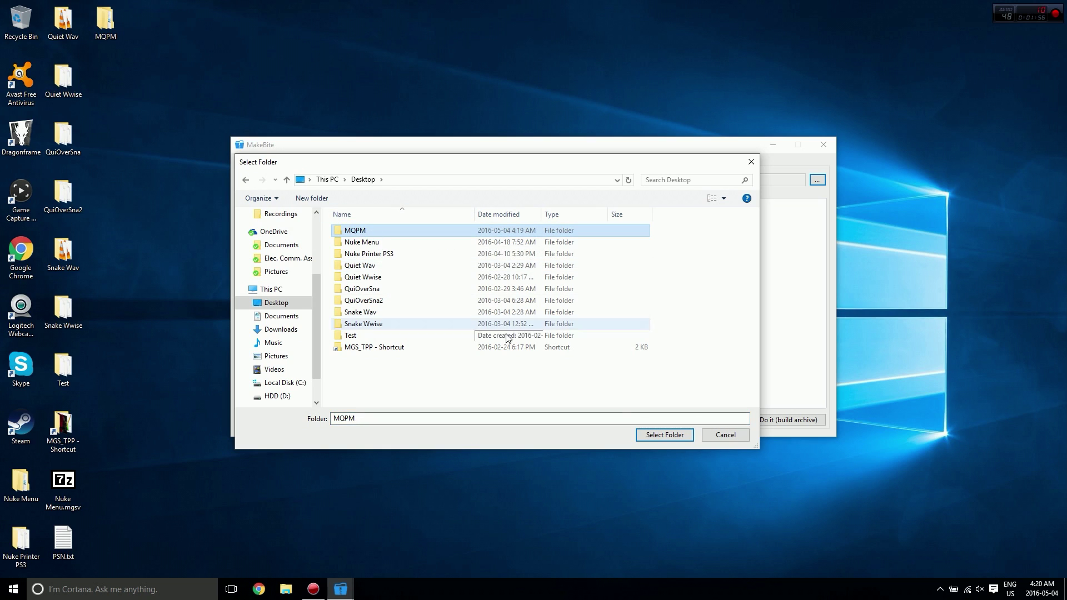
click(669, 433)
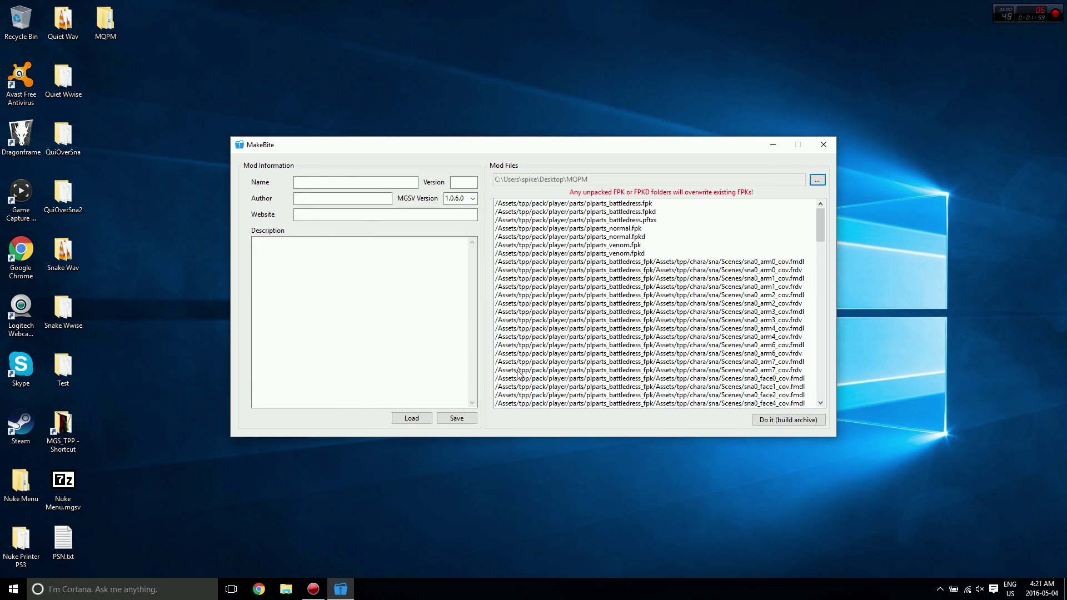
drag(820, 217, 819, 383)
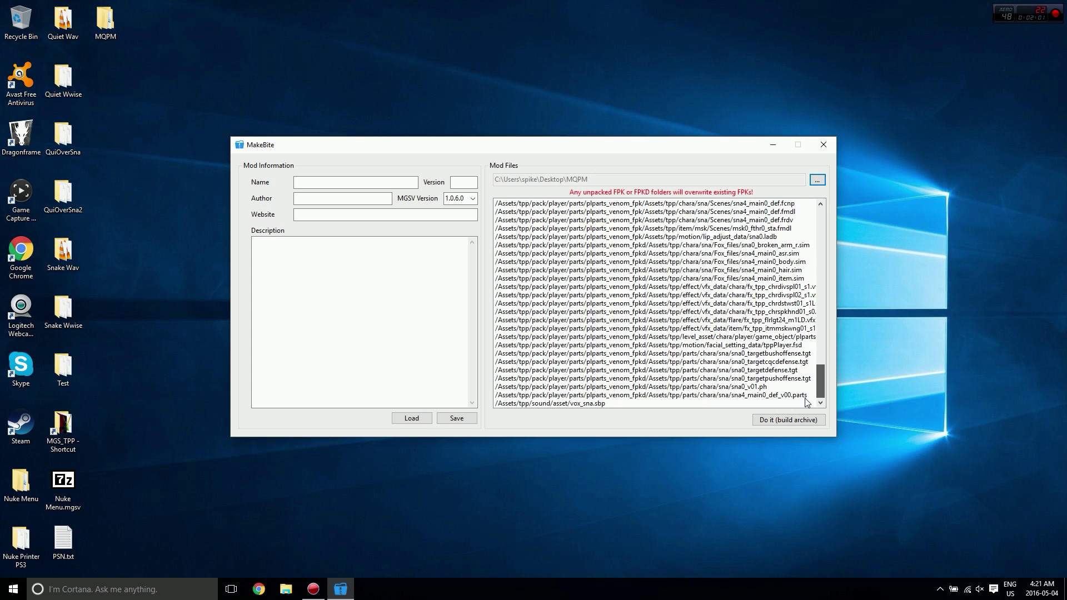
scroll(808, 375, up, 20)
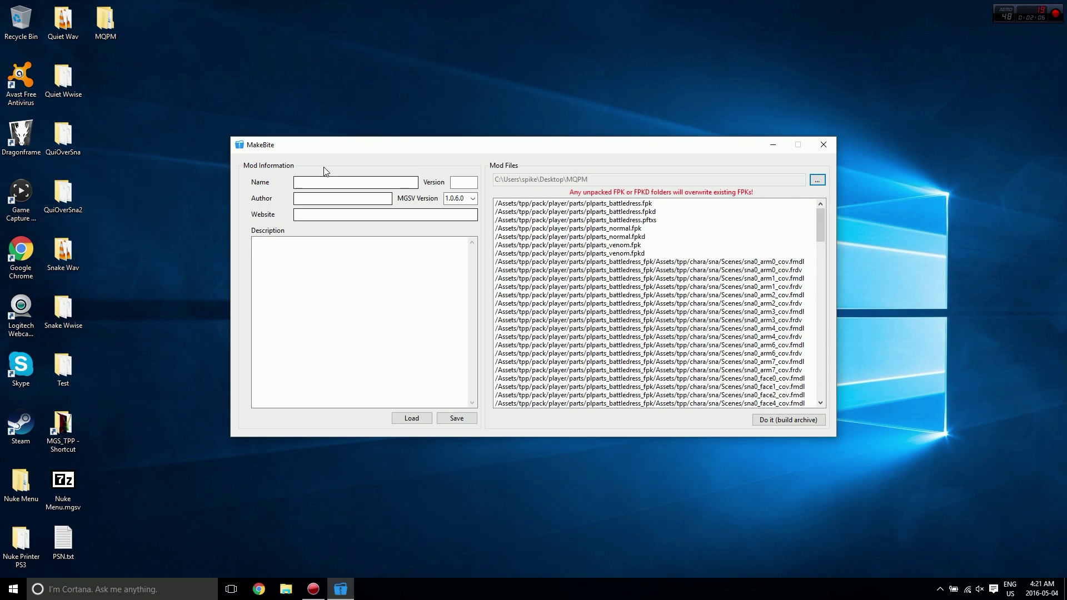
- Fill in the mod information with the name MQPM, version 1.1 and the author's name
click(329, 185)
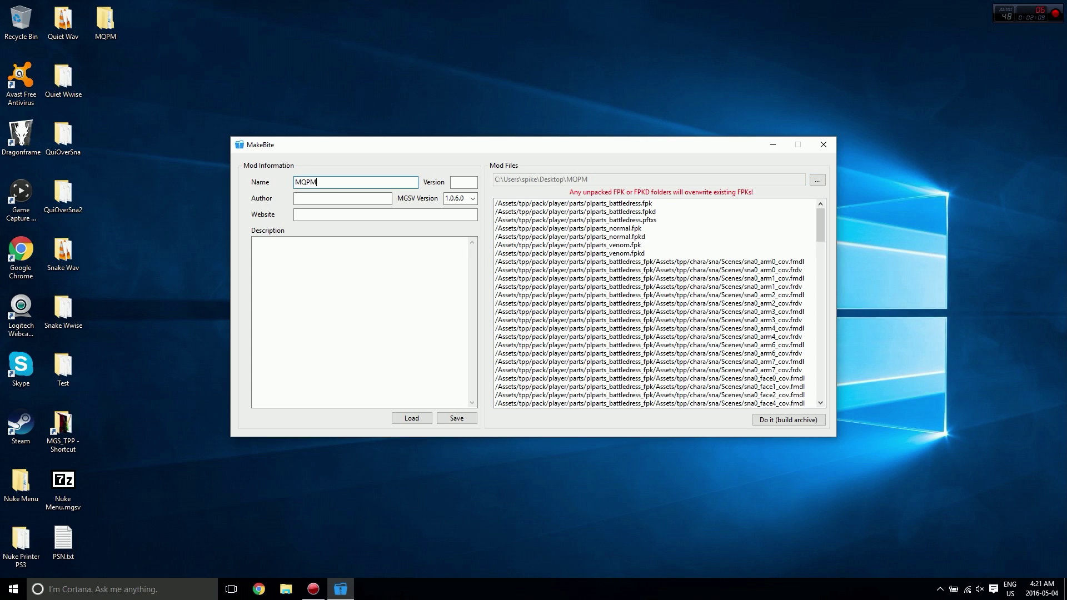
click(464, 182)
text(BobDoleOwndU)
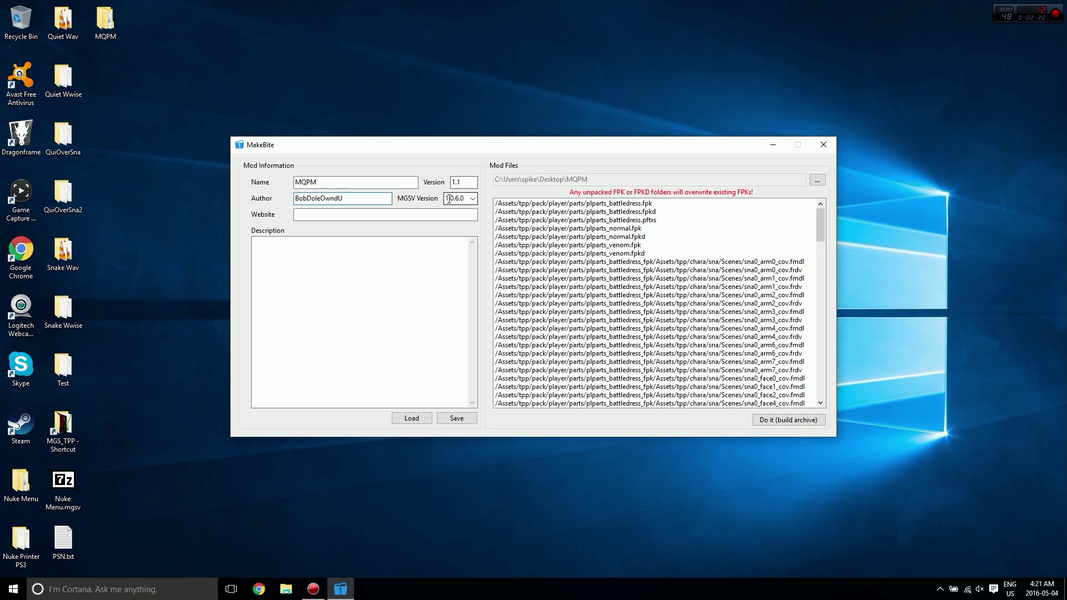
- Launch SnakeBite to check which MGSV version is installed
click(12, 588)
click(54, 329)
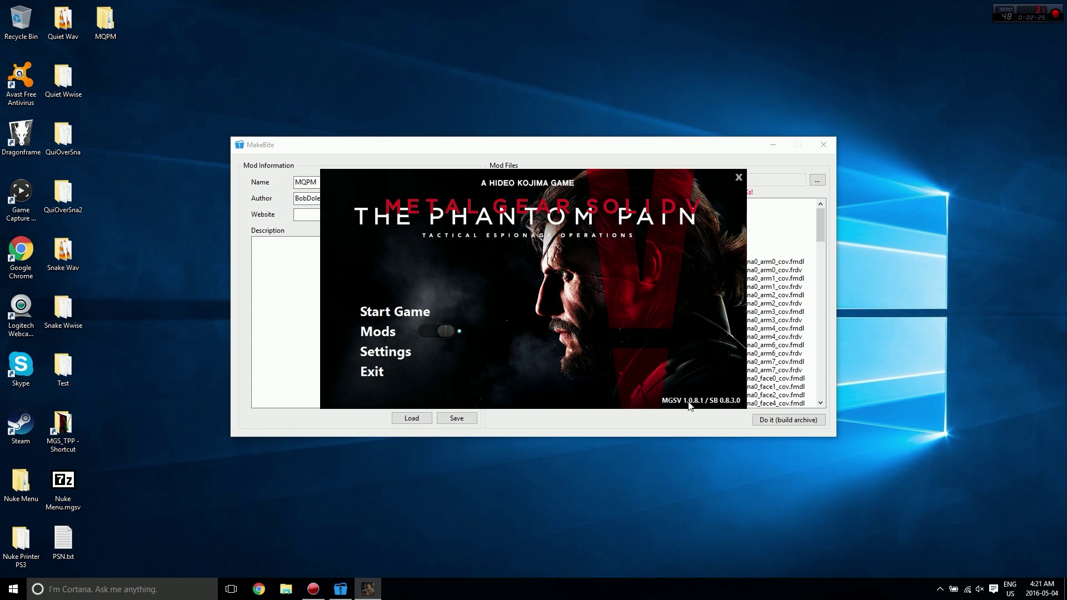
- Return to MakeBite and complete the mod information with MGSV version 1.0.8.1 and the description Quiet
click(532, 144)
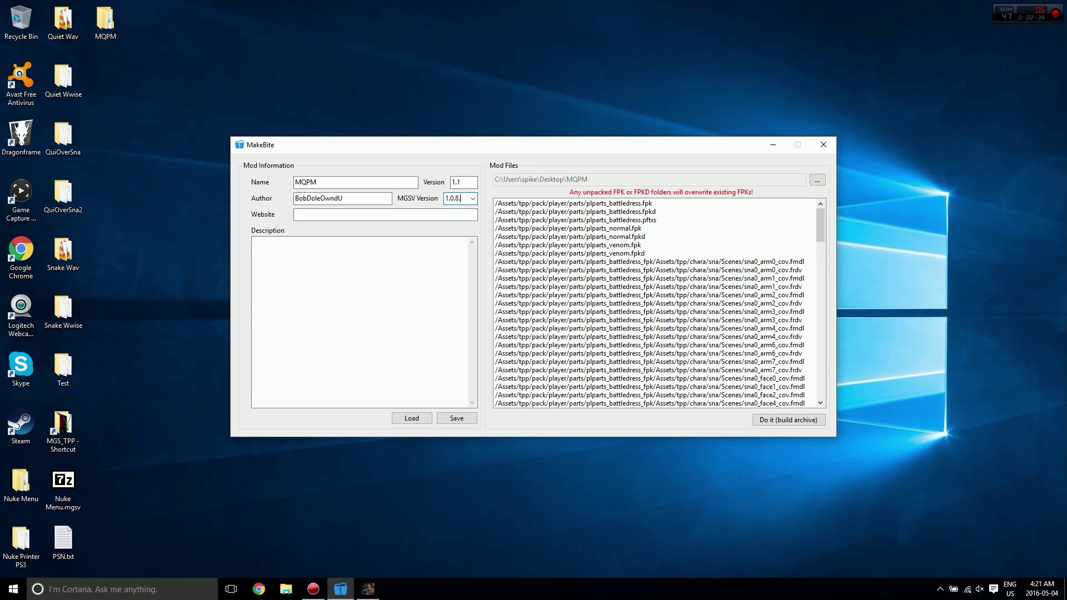
click(321, 256)
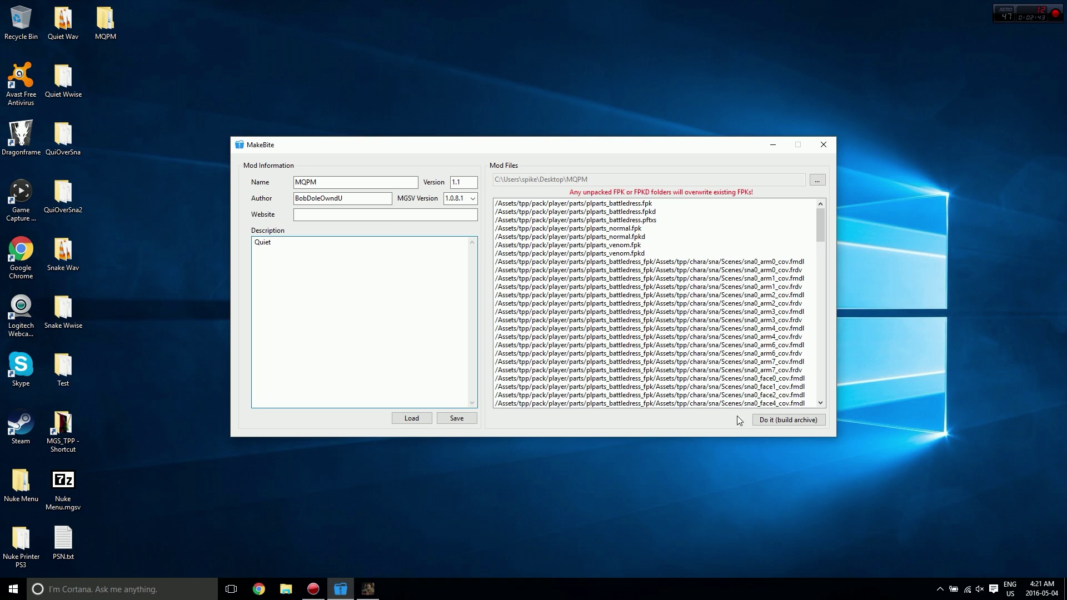
- Build the mod archive, save it to the desktop as MQPM.mgsv and close MakeBite
click(785, 423)
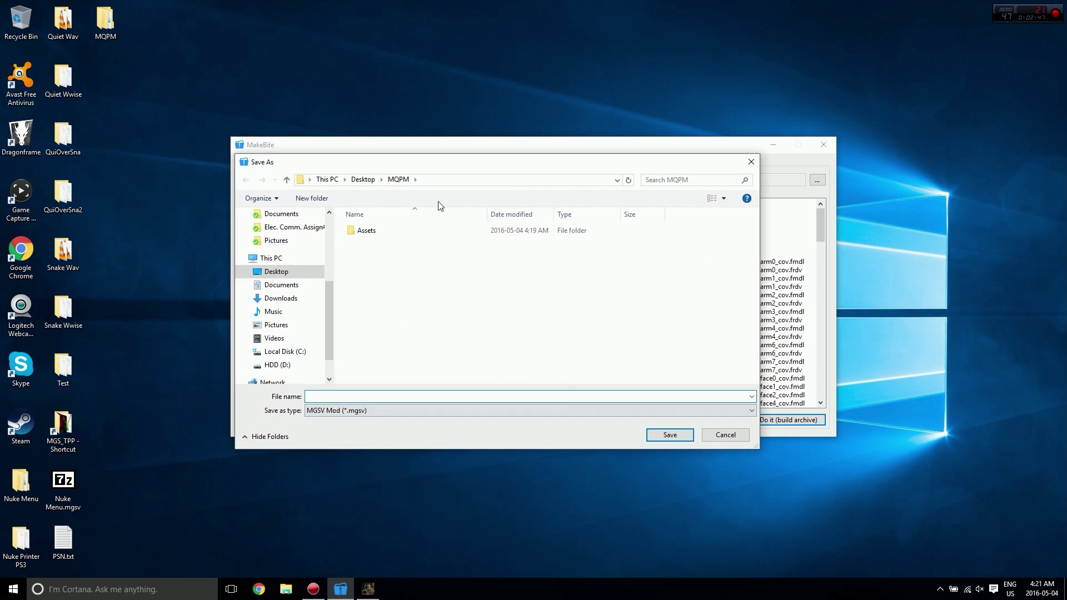
click(364, 179)
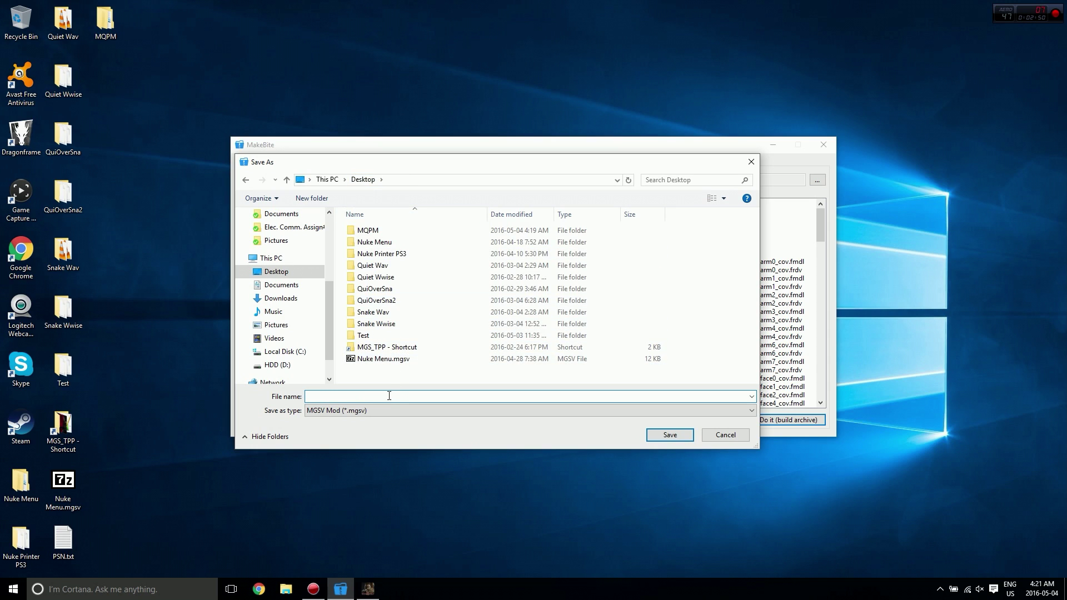
text(MQPM.mgsv)
click(670, 435)
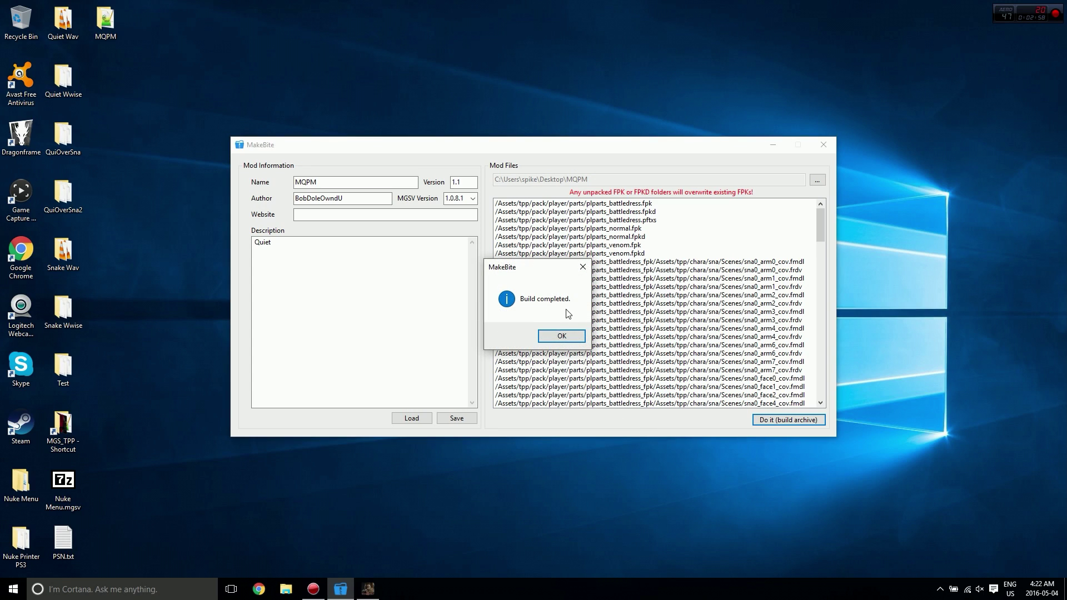
click(562, 337)
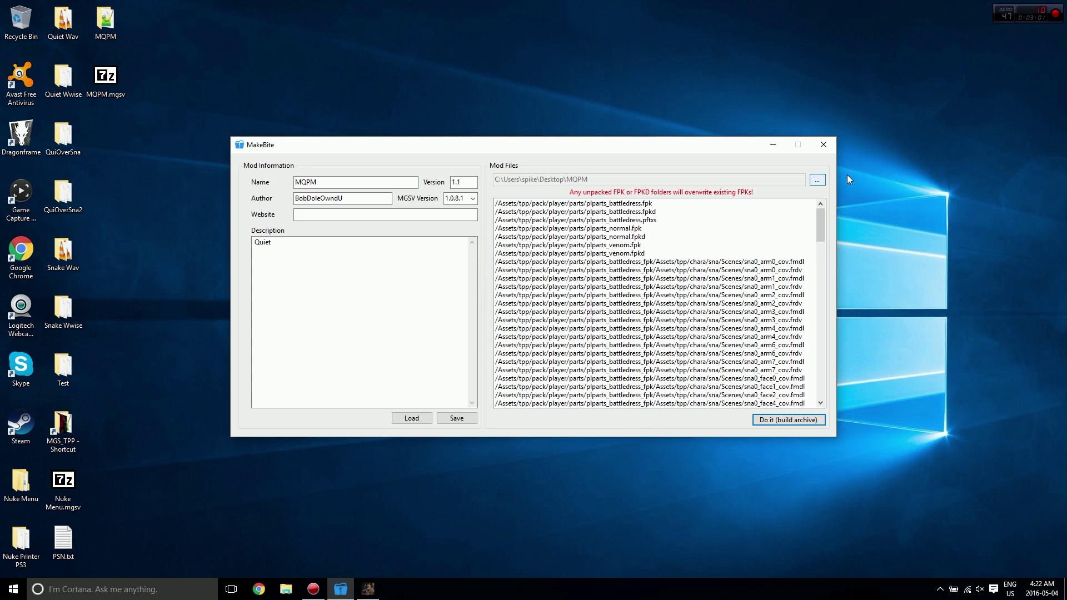
click(823, 145)
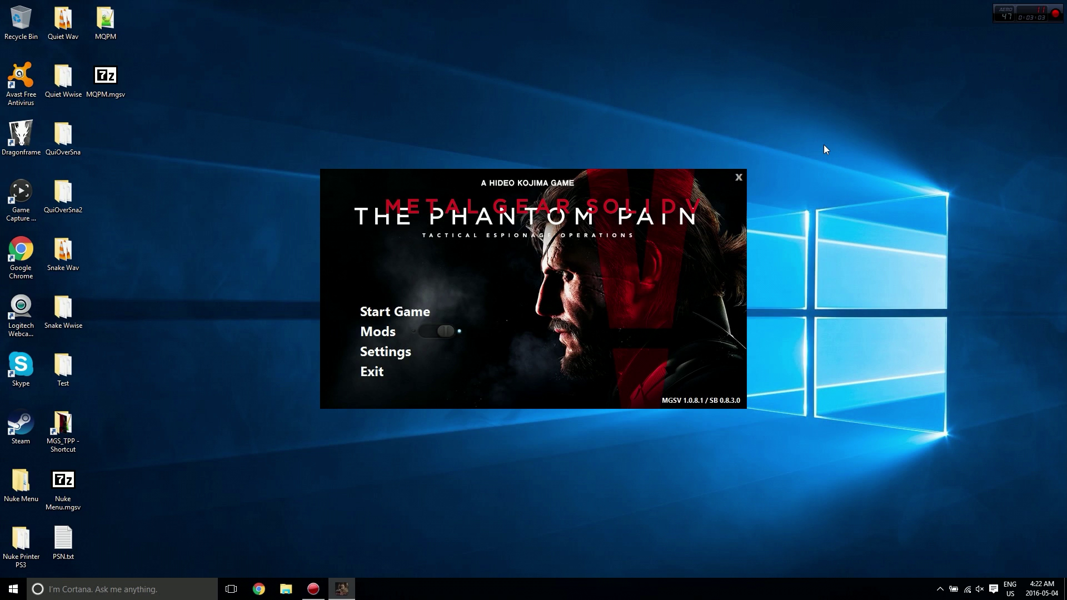
- Install MQPM.mgsv from the desktop through SnakeBite's Mod Manager and close the manager
click(387, 331)
click(412, 409)
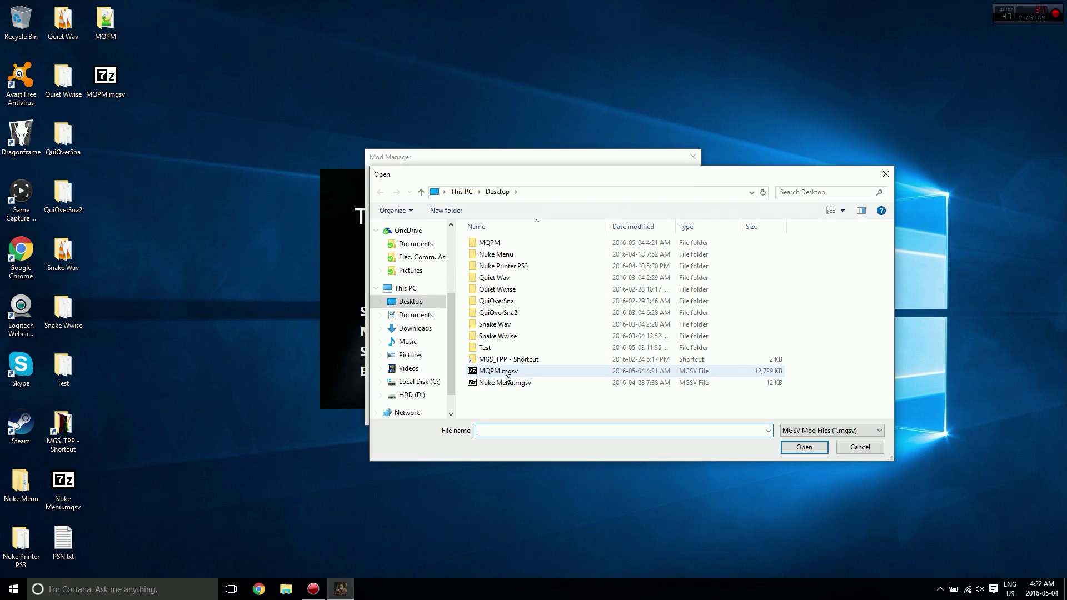
click(506, 373)
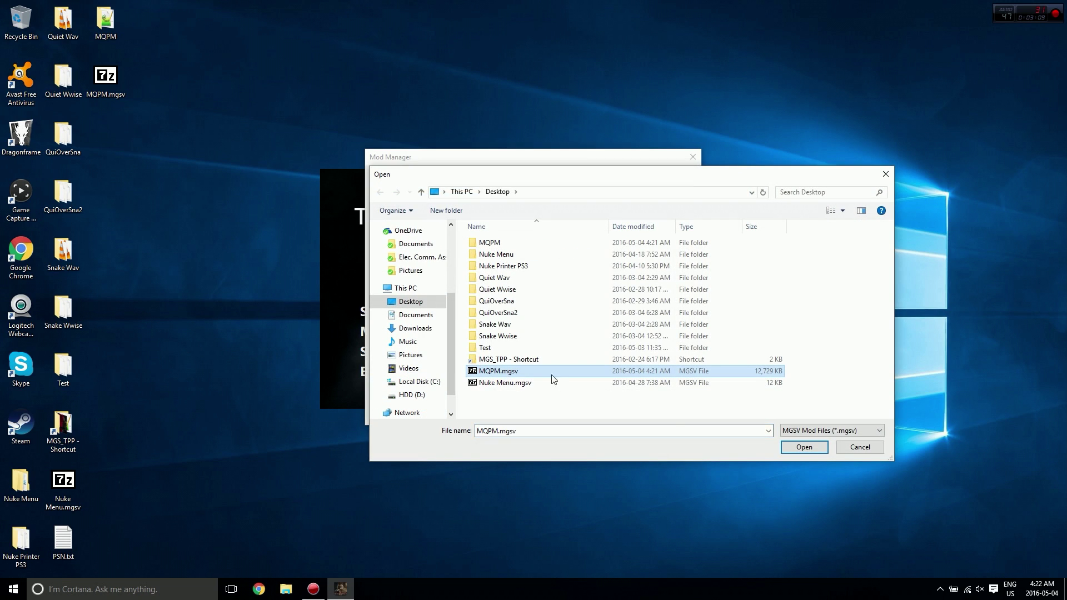
click(802, 447)
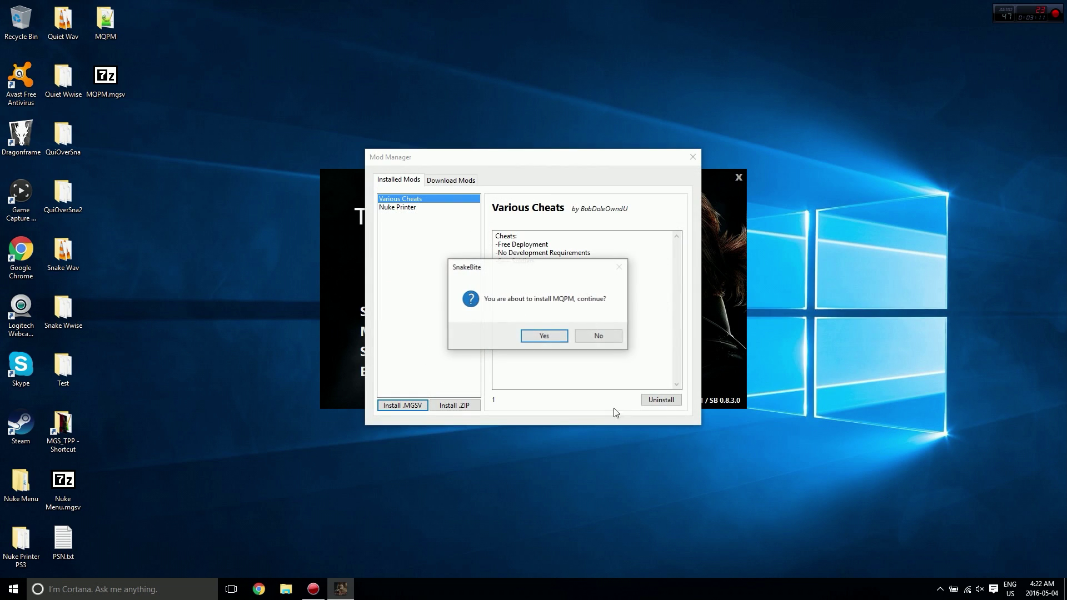
click(544, 336)
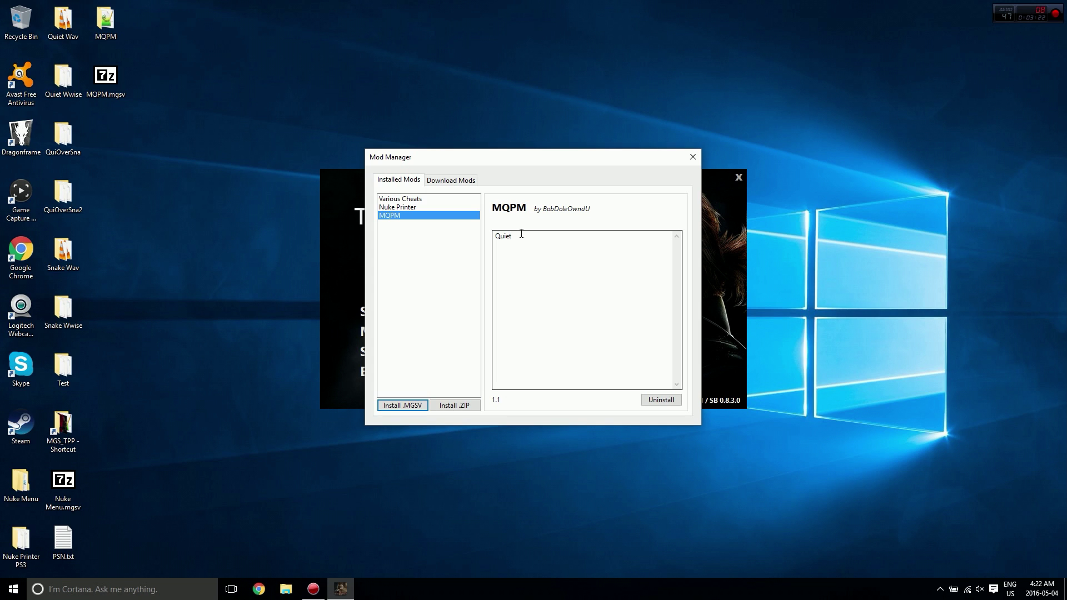
click(693, 158)
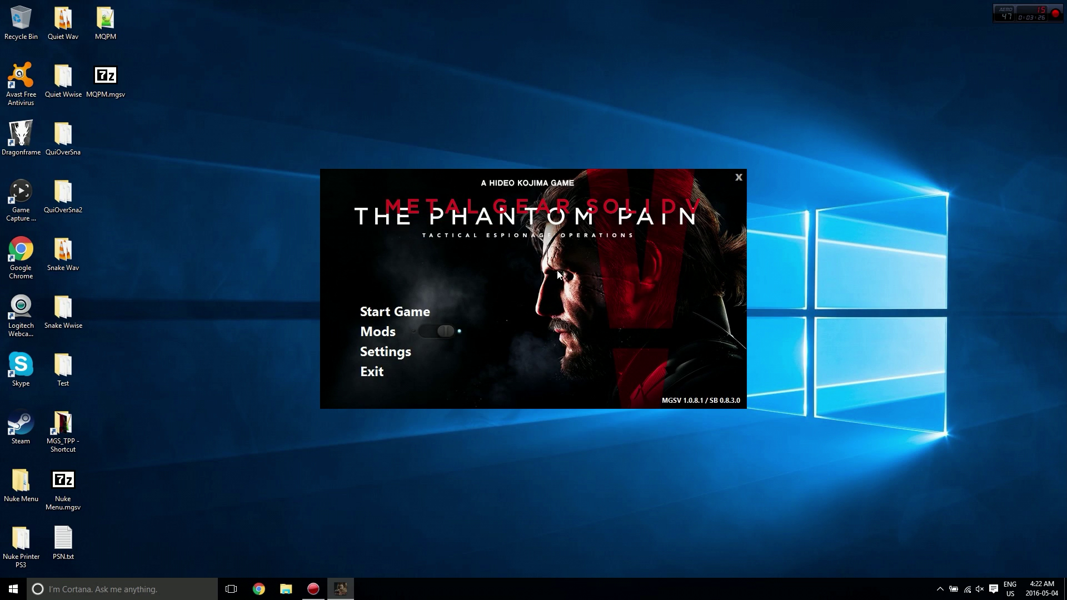
- Start the game from SnakeBite, continue past the title screen and dismiss the Daily Bonus and MB Coins notices
click(416, 309)
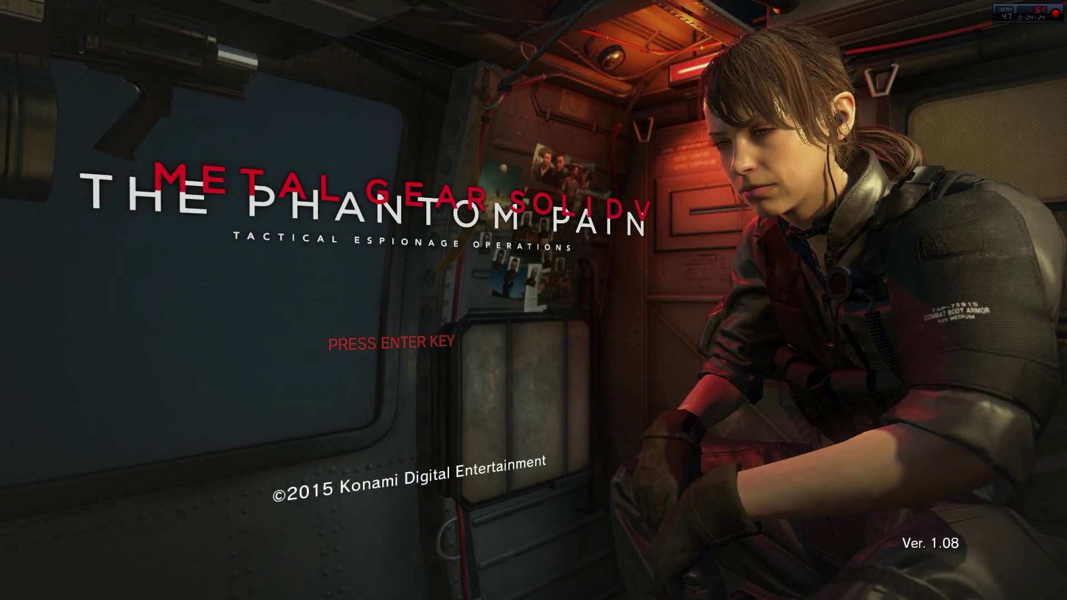
key(Return)
key(Return)
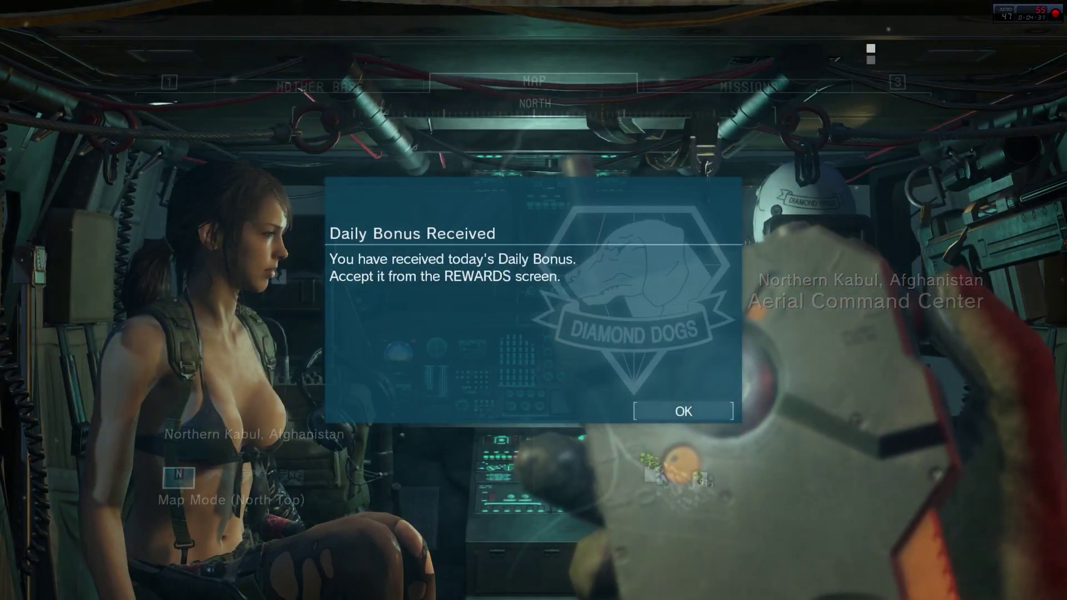
key(Return)
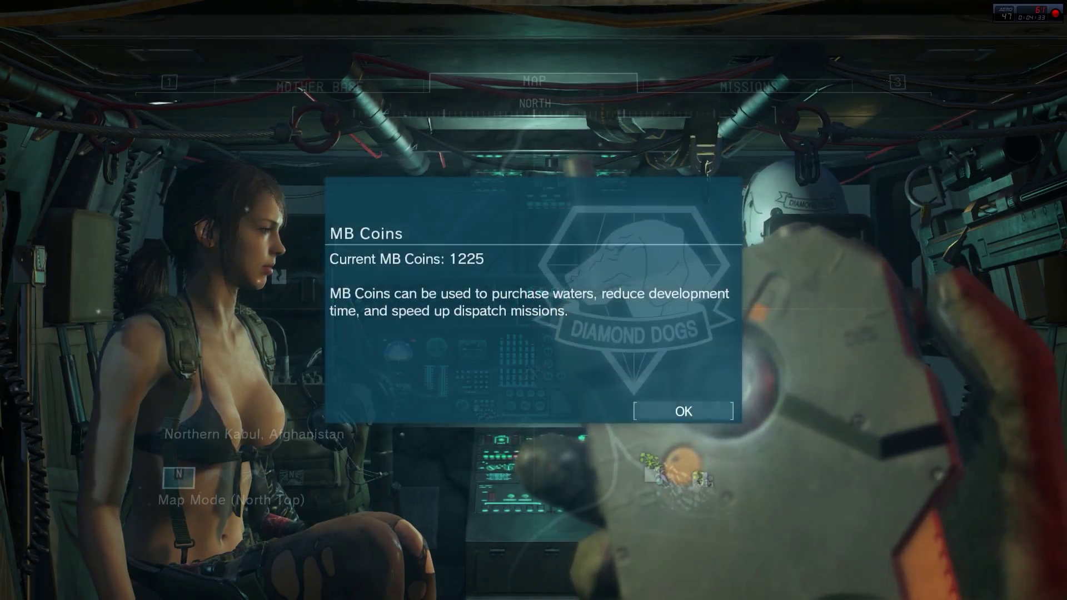
key(Return)
- Choose the Northern Kabul, Afghanistan free roam deployment, accept the drop-in position and decline the higher grade equipment
key(3)
key(Return)
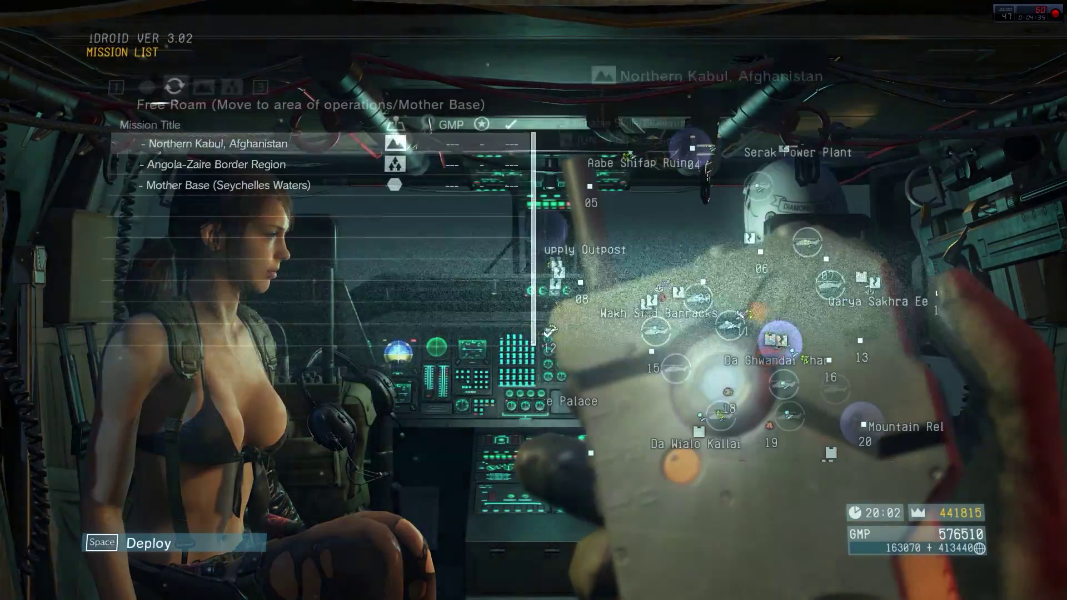
key(space)
key(Return)
key(space)
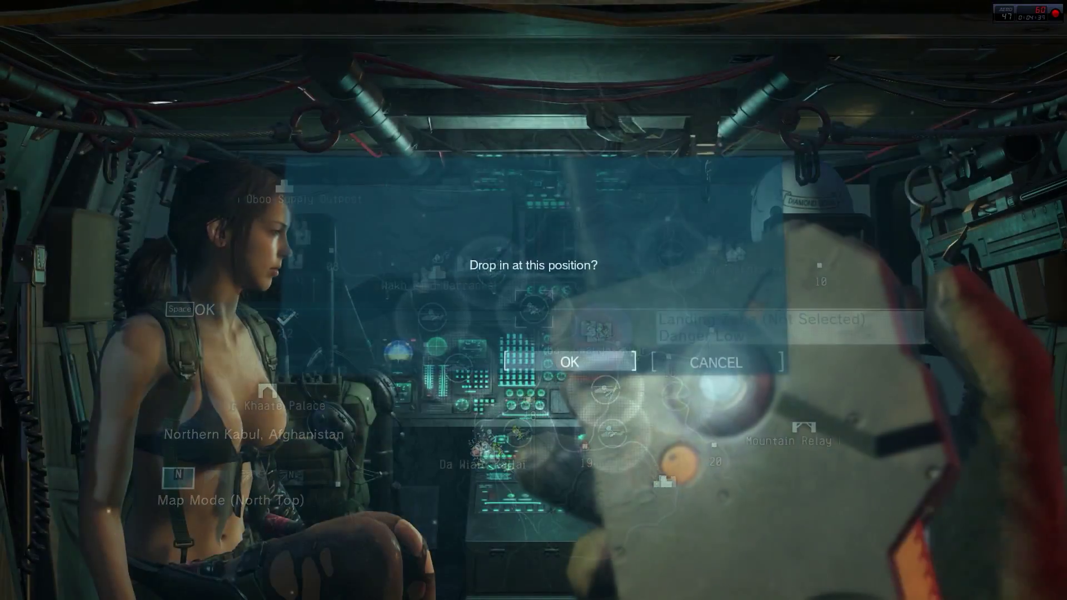
key(space)
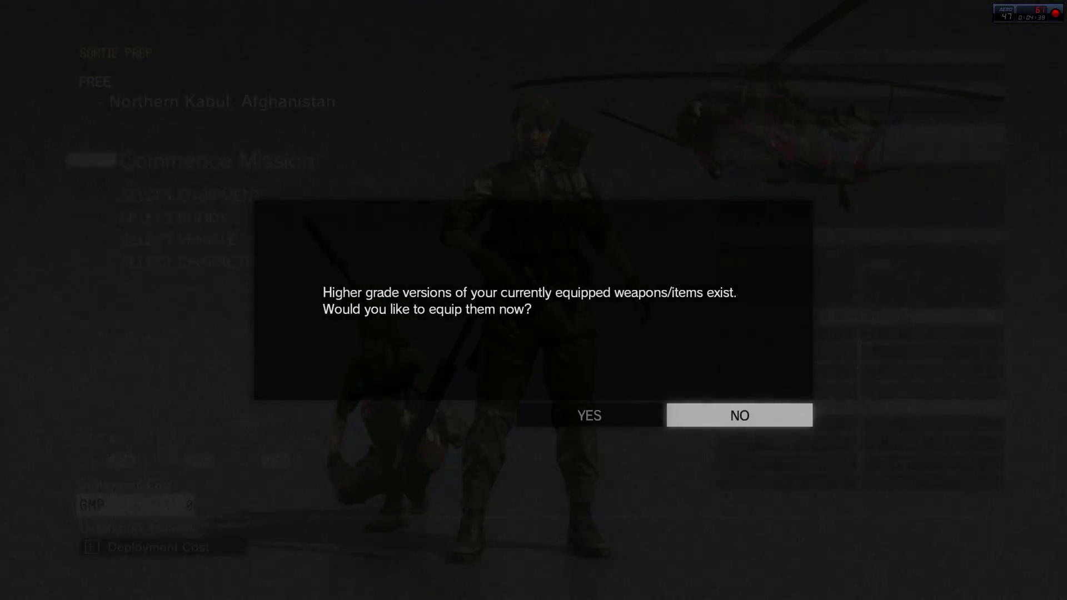
key(space)
- Go to character selection in the sortie preparation and equip Snake with the Sneaking Suit uniform
key(Down)
key(space)
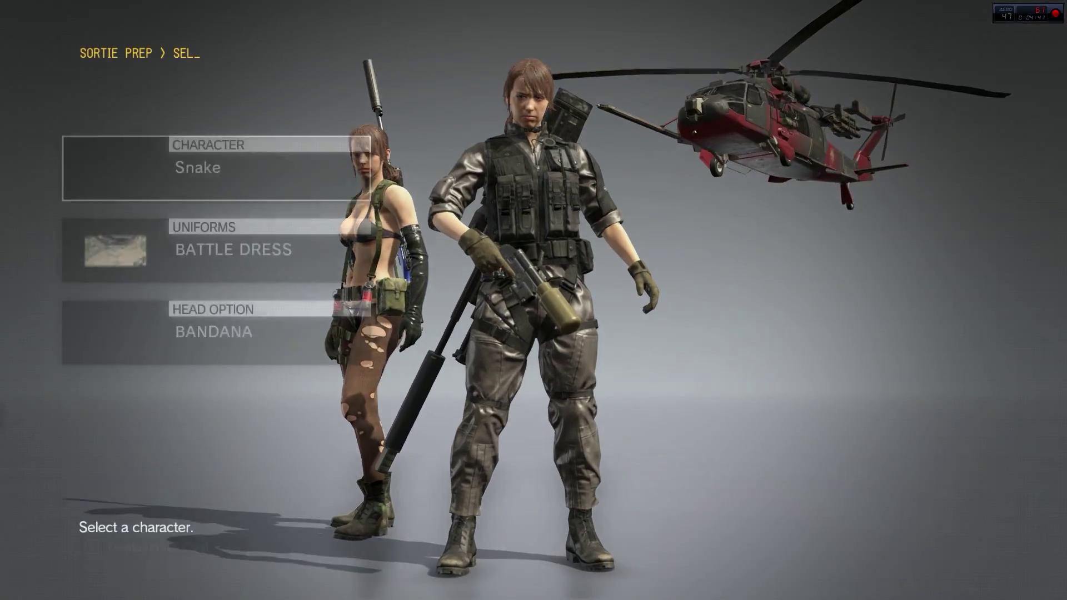
key(Down)
key(Up)
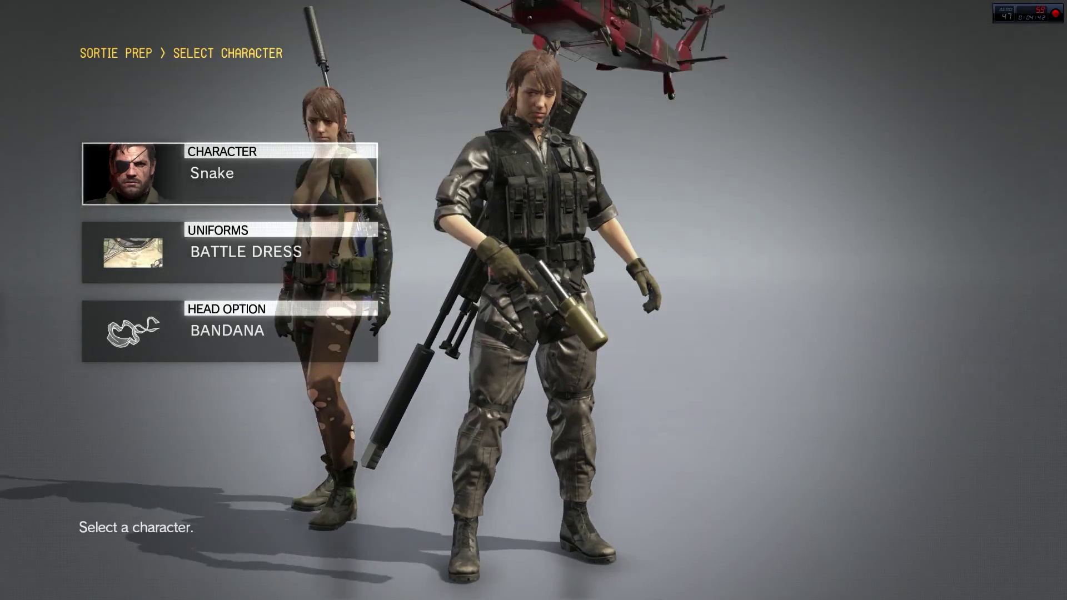
key(Down)
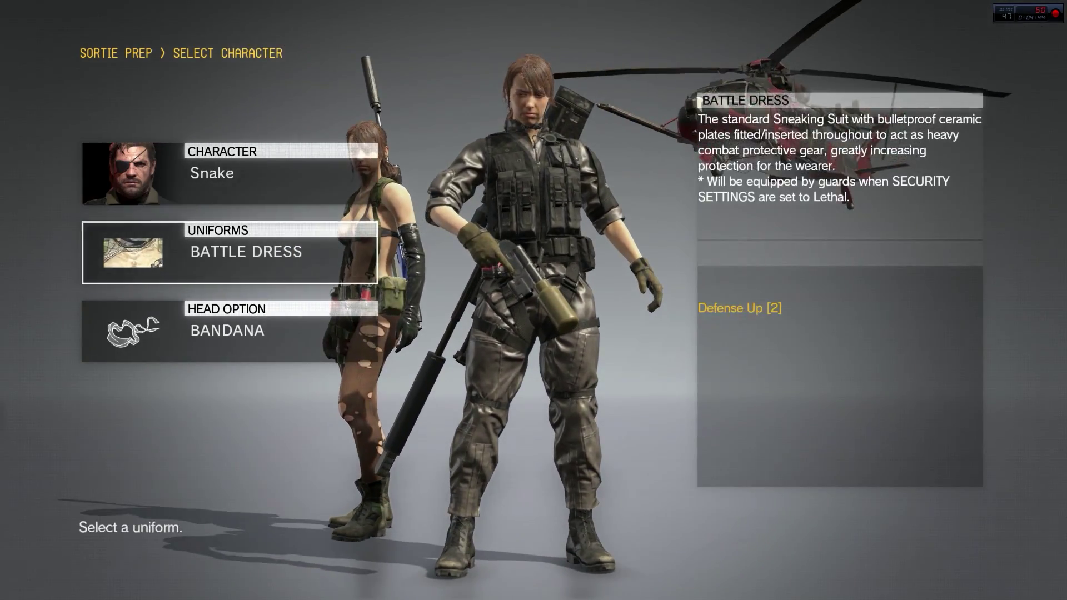
key(space)
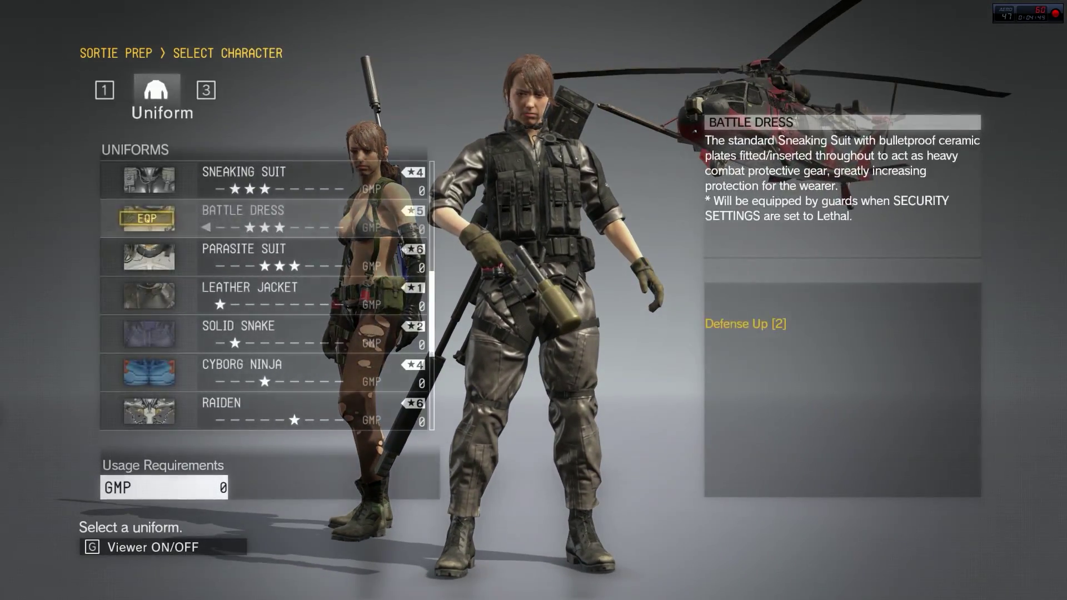
key(space)
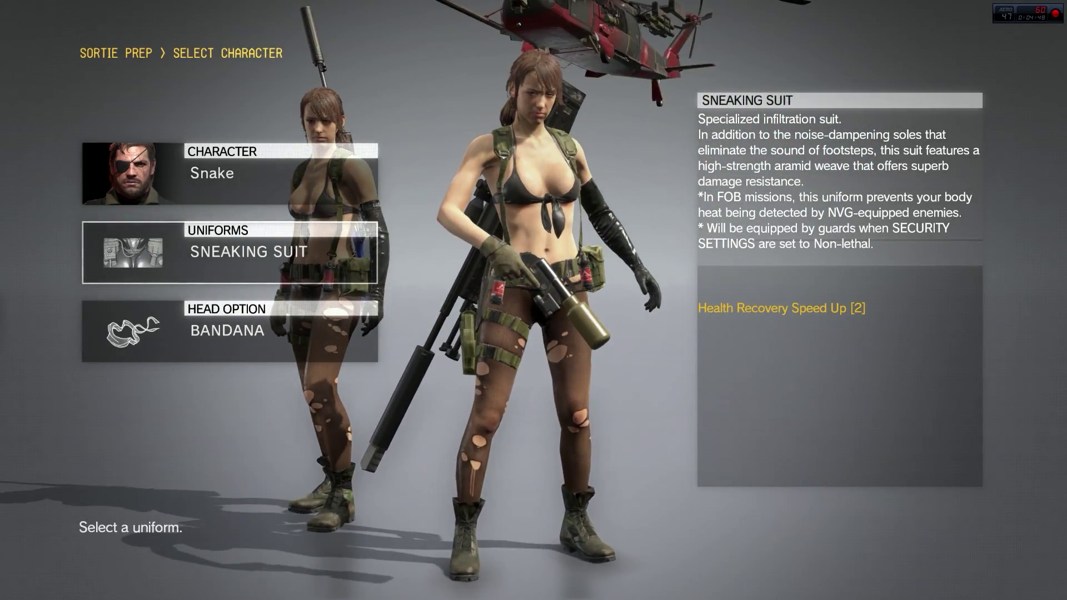
- Change Snake's uniform to the standard Wetwork fatigues
key(space)
key(Up)
key(Up)
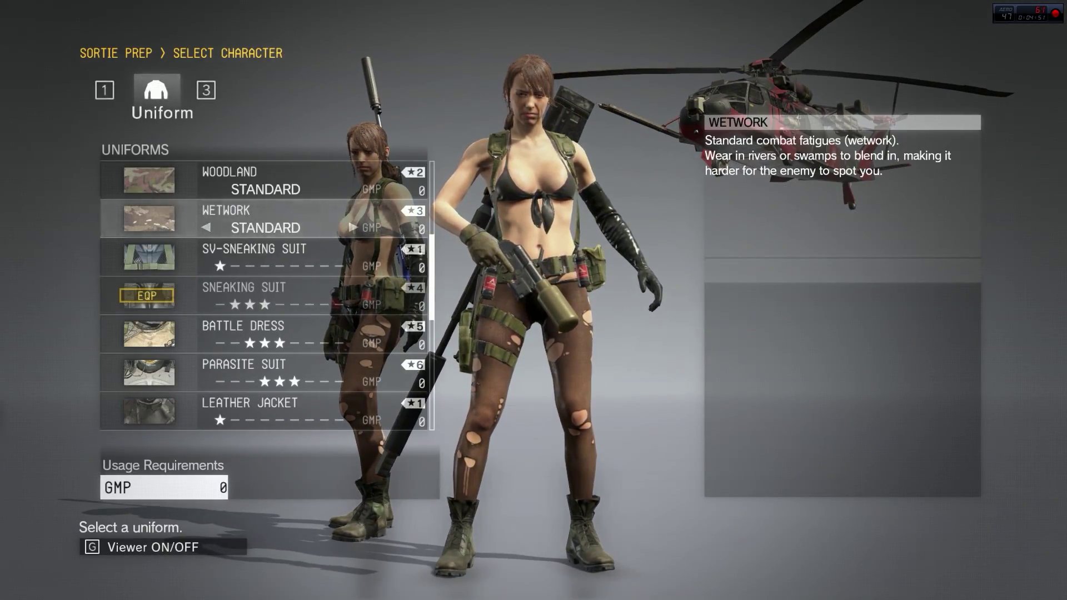
key(space)
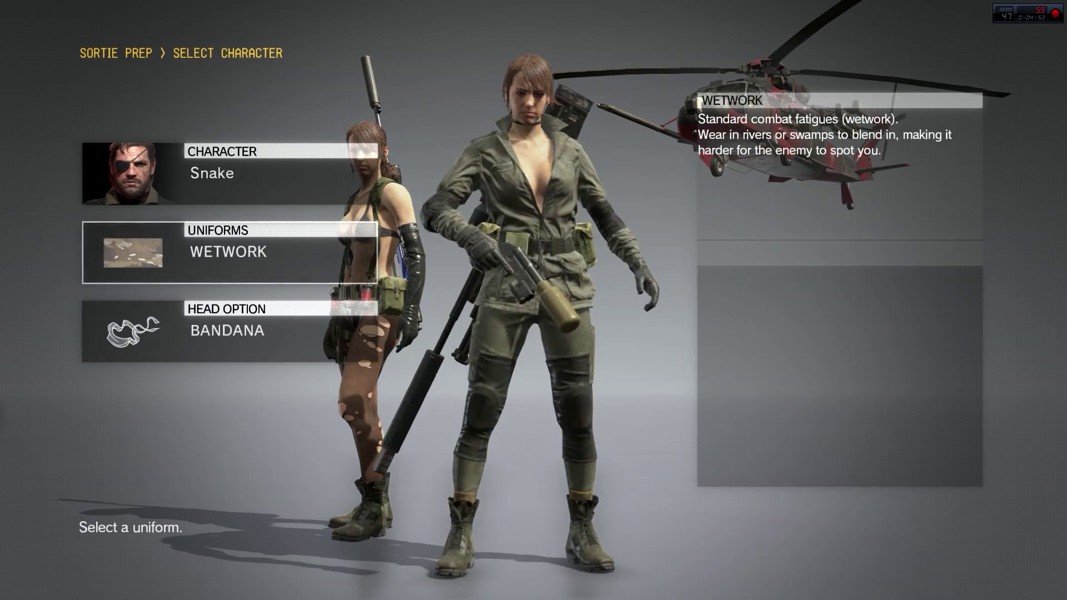